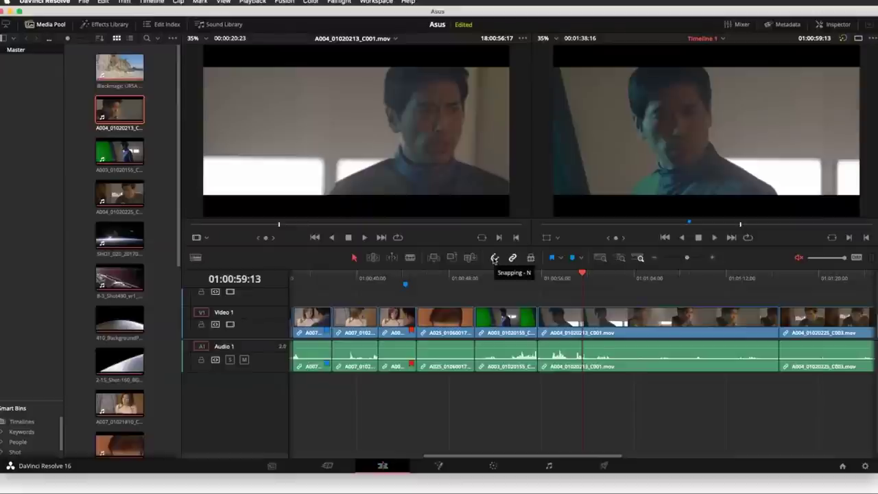
# - Place the 410_BackgroundPlanet clip on a second video track, aligned with the start of the green-screen clip
pyautogui.click(496, 278)
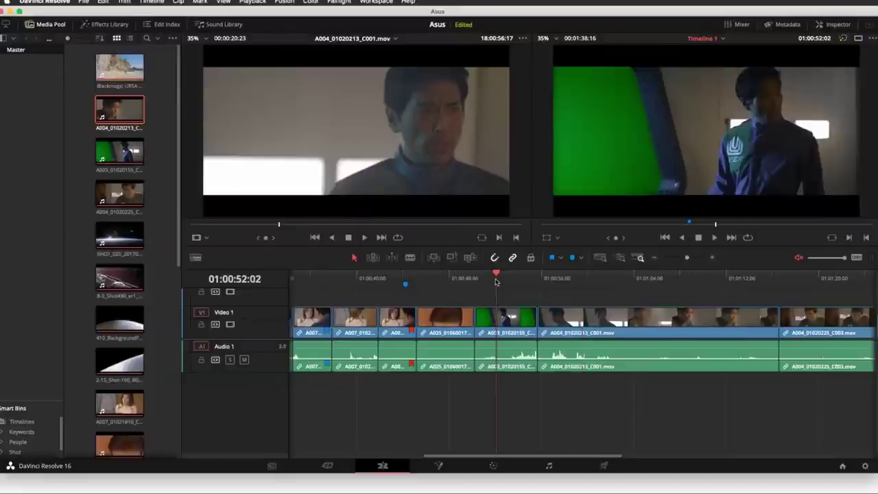
pyautogui.click(493, 278)
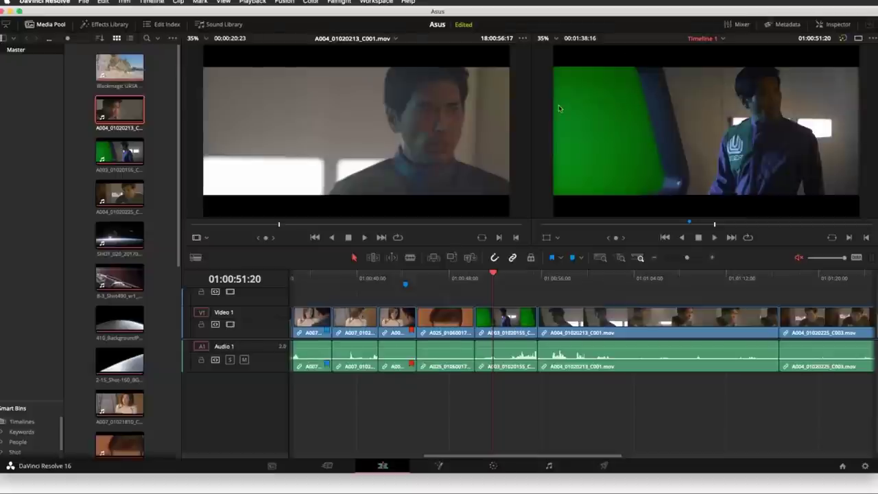
pyautogui.click(124, 329)
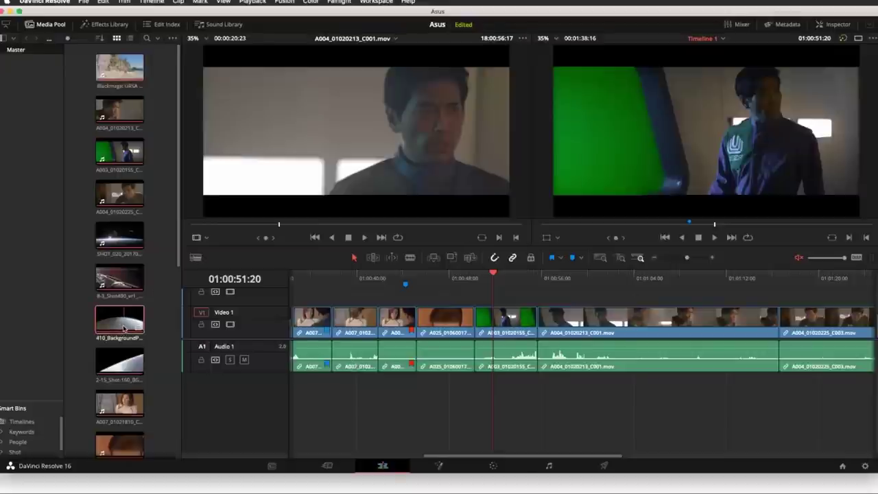
pyautogui.moveTo(124, 328); pyautogui.dragTo(476, 311)
# - Trim the end of the planet clip to match the end of the green-screen clip below it
pyautogui.click(570, 313)
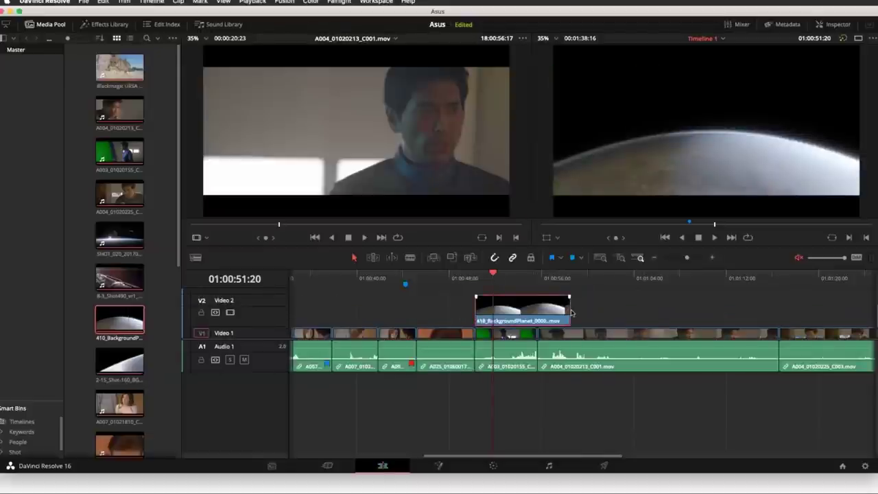
pyautogui.moveTo(570, 310); pyautogui.dragTo(537, 314)
pyautogui.scroll(-1, 523, 334)
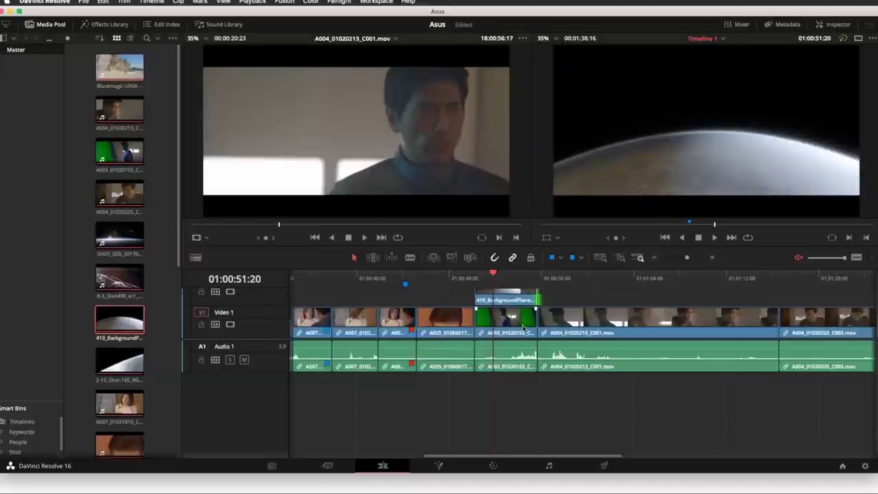
pyautogui.scroll(1, 516, 329)
pyautogui.scroll(-1, 511, 325)
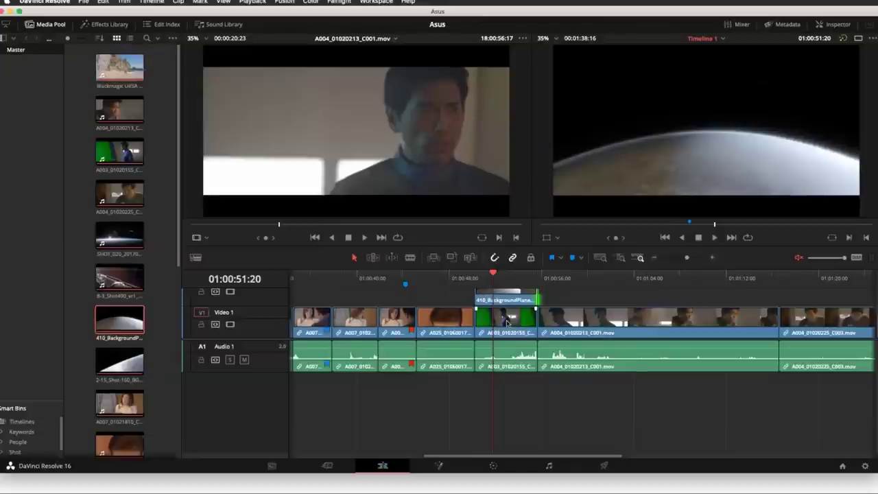
# - Combine the green-screen clip and the planet clip above it into a new Fusion clip
pyautogui.click(508, 323)
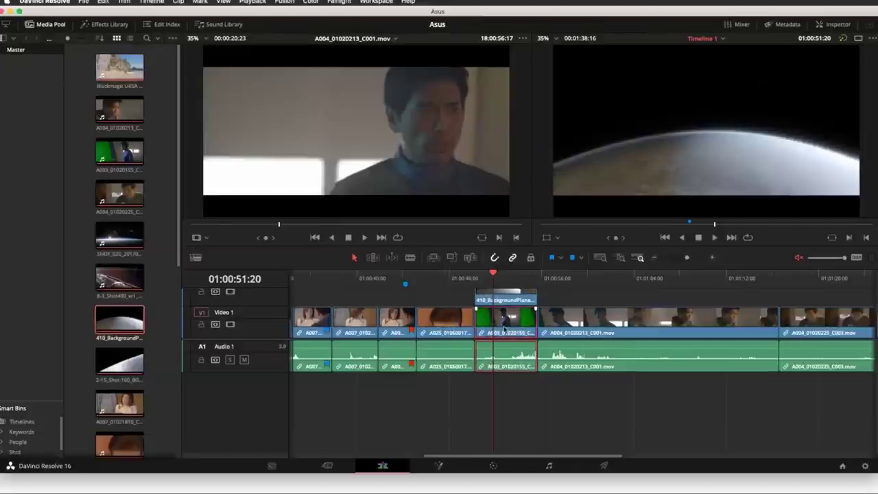
pyautogui.rightClick(502, 302)
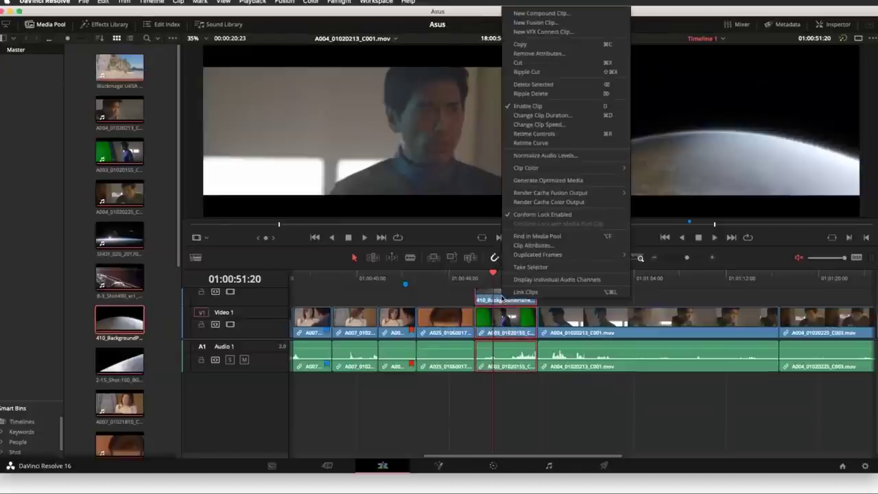
pyautogui.click(534, 24)
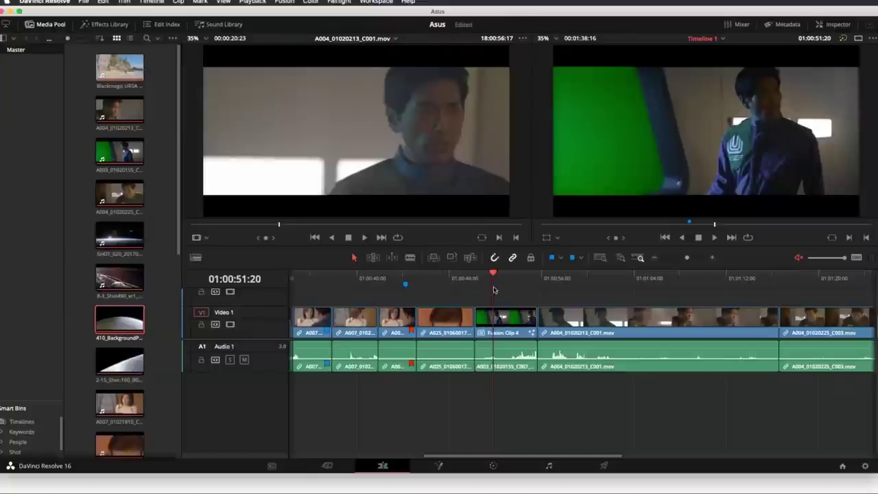
# - Open the new Fusion clip on the Fusion page and spread the MediaIn1, MediaIn2 and Merge1 nodes apart
pyautogui.click(504, 328)
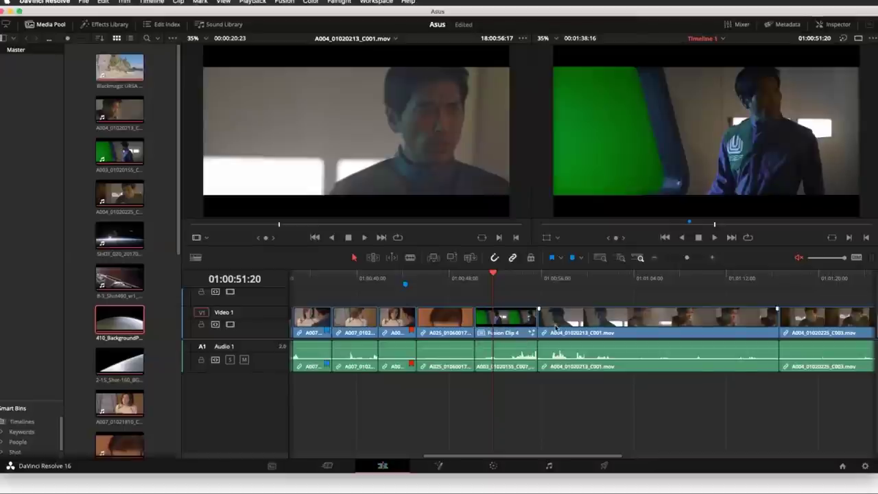
pyautogui.click(439, 466)
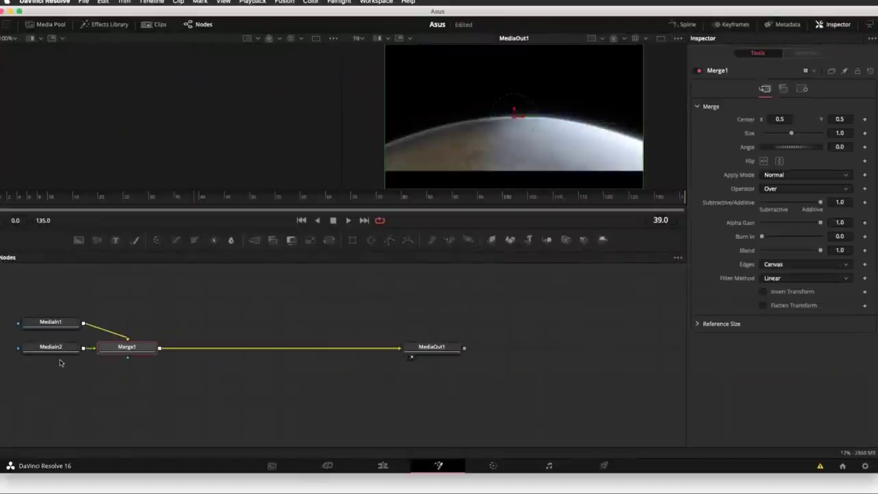
pyautogui.moveTo(58, 347); pyautogui.dragTo(55, 401)
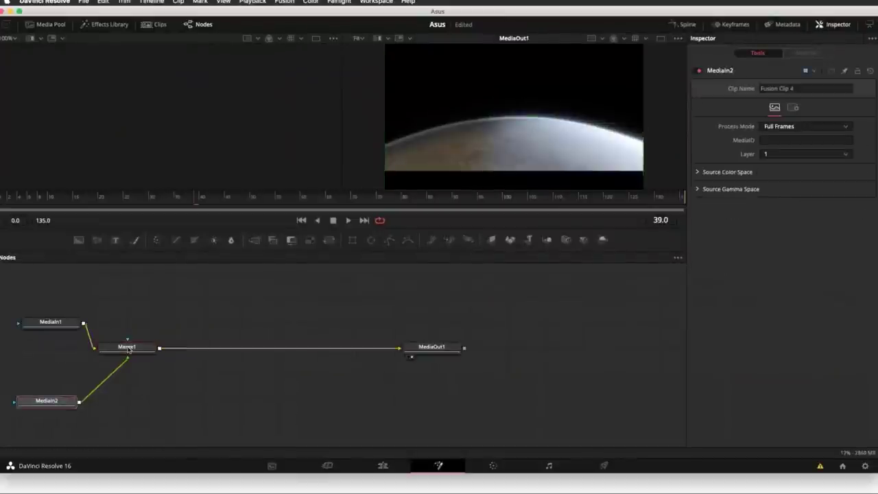
pyautogui.moveTo(131, 351); pyautogui.dragTo(202, 348)
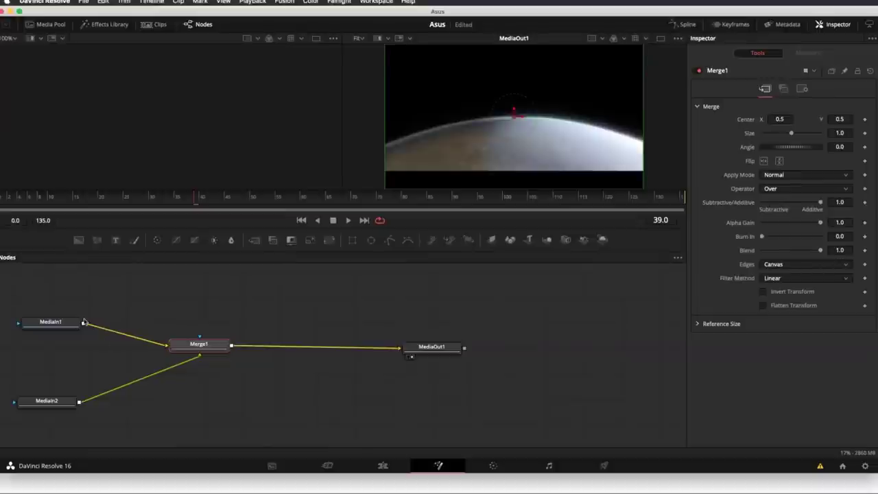
pyautogui.click(54, 326)
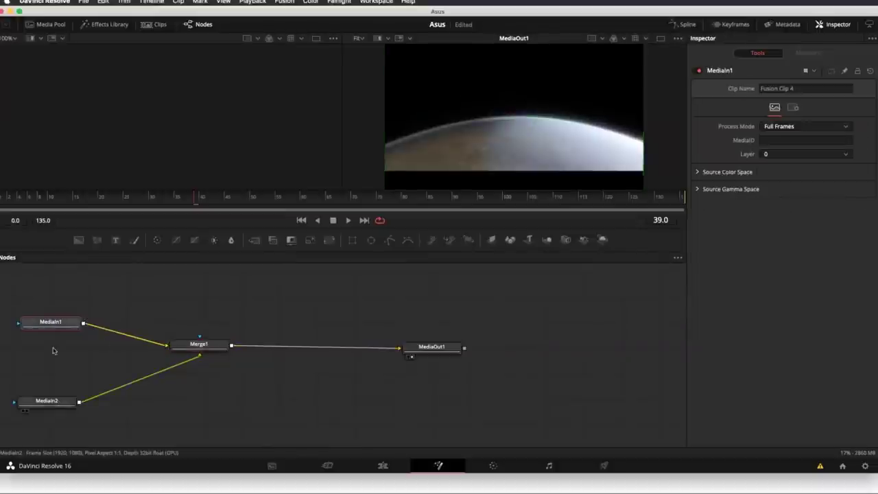
pyautogui.moveTo(48, 322); pyautogui.dragTo(47, 305)
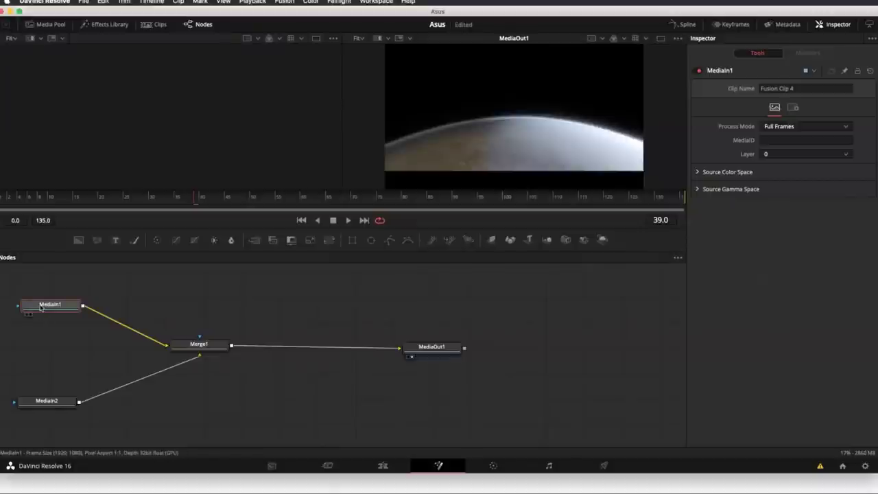
# - Show MediaIn1 only in the first viewer, clear the second viewer, and move Merge1 farther from the MediaIn nodes
pyautogui.press('1')
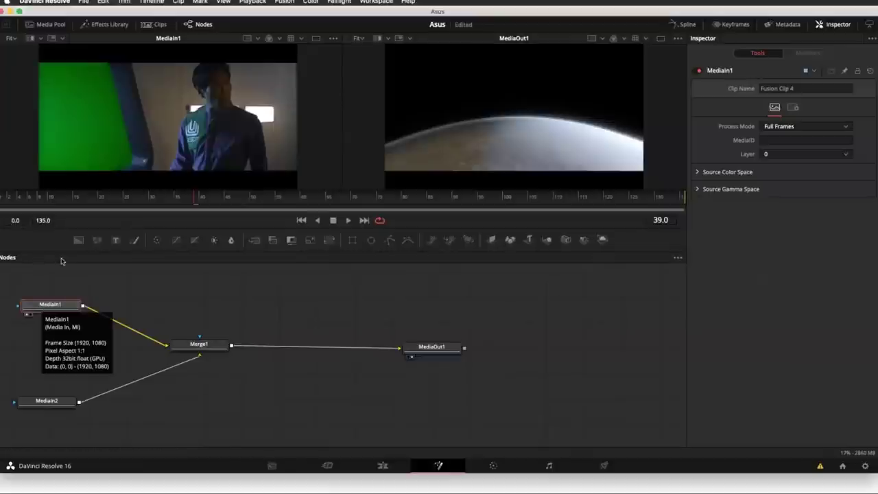
pyautogui.press('1')
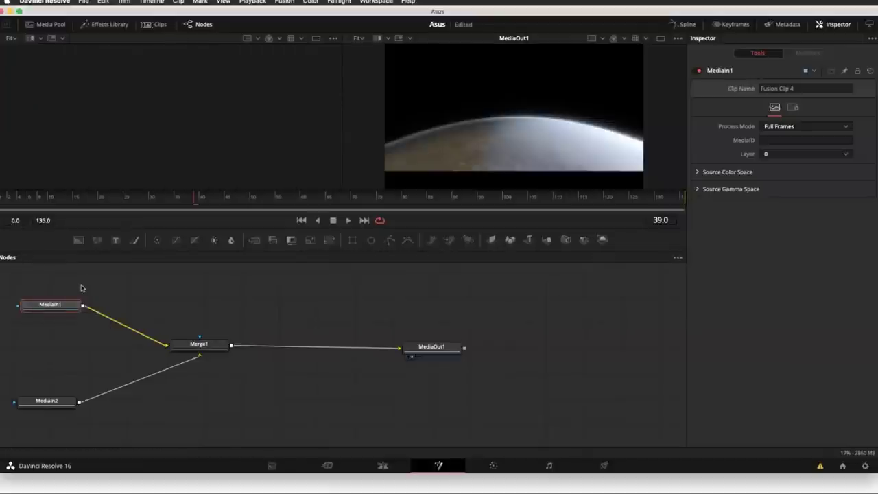
pyautogui.press('2')
pyautogui.press('2')
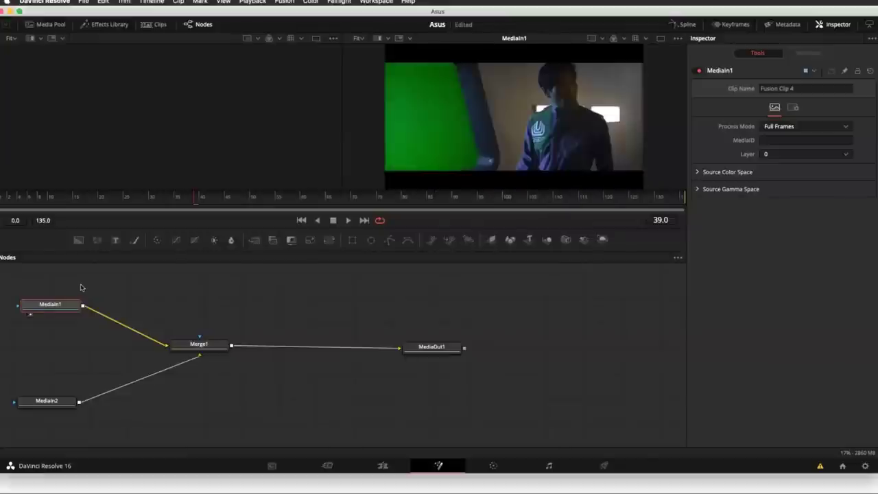
pyautogui.press('2')
pyautogui.press('1')
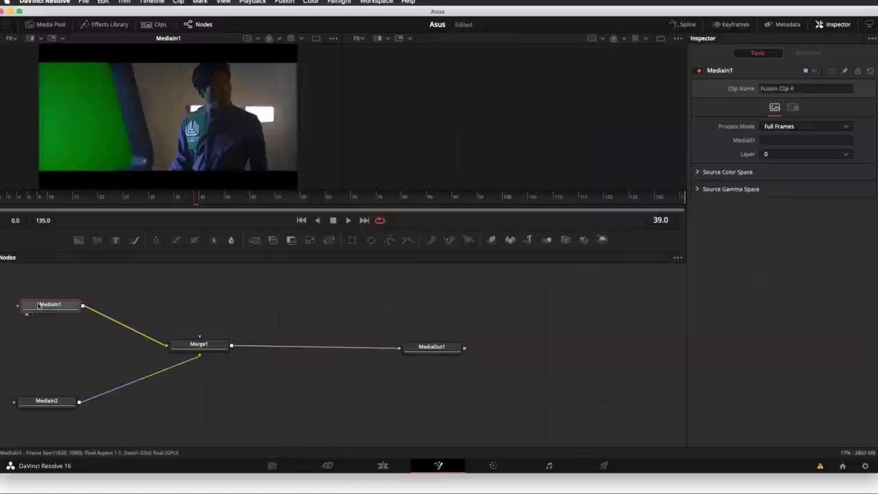
pyautogui.moveTo(206, 343); pyautogui.dragTo(235, 338)
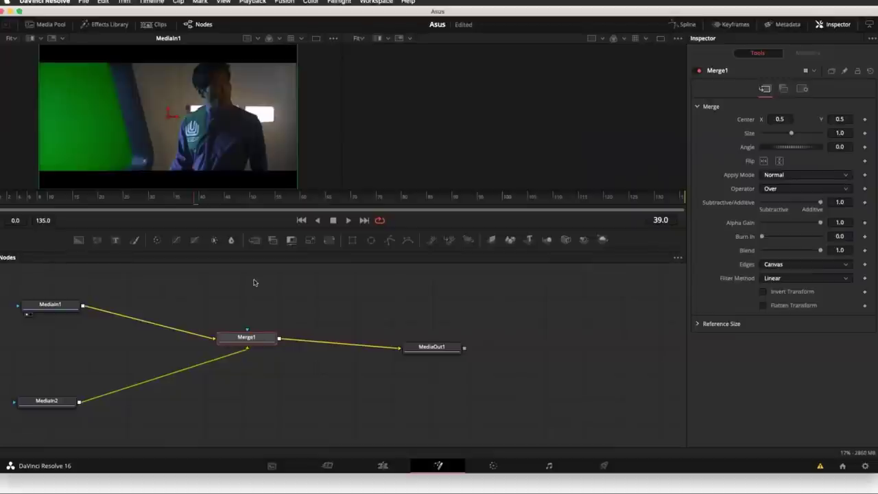
pyautogui.hotkey('shift', 'space')
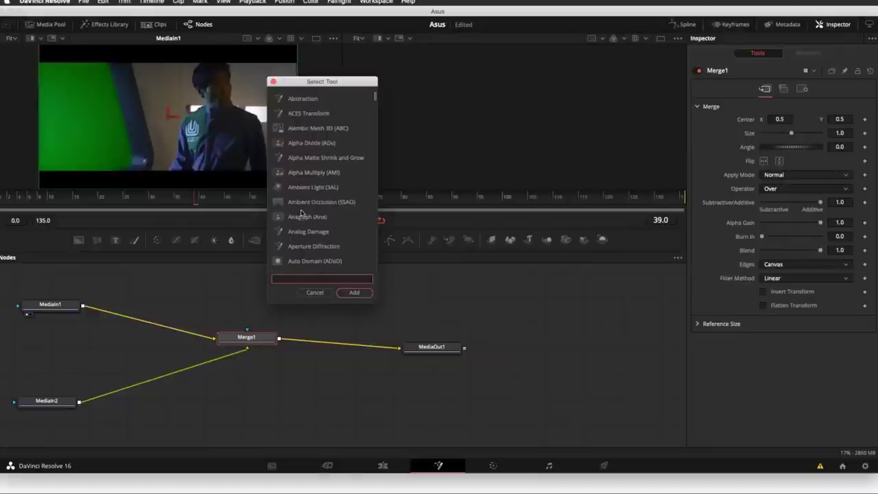
pyautogui.click(315, 293)
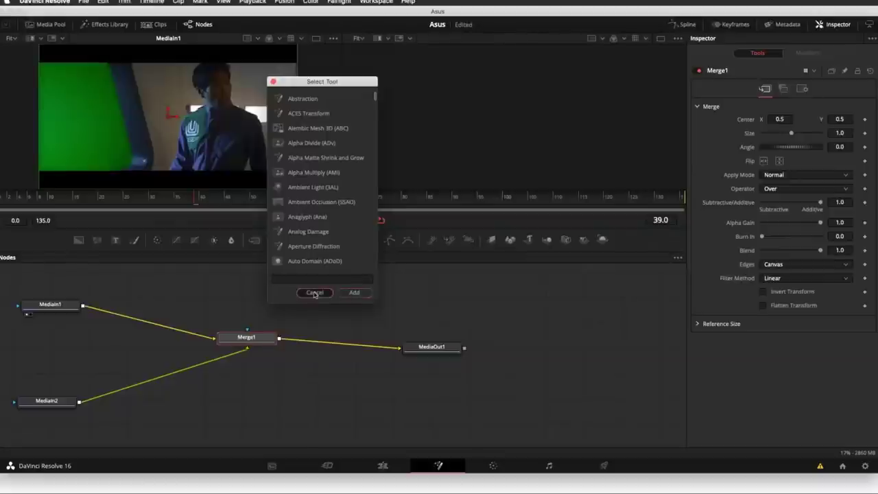
pyautogui.rightClick(265, 282)
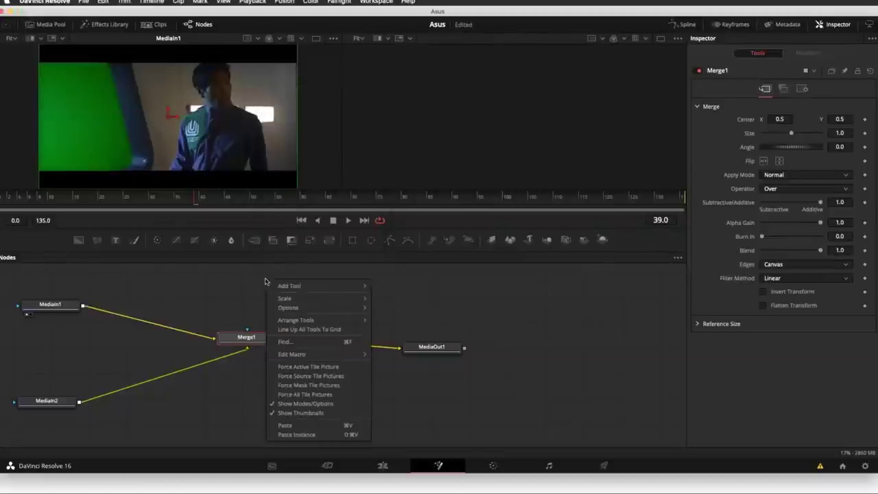
pyautogui.moveTo(277, 285)
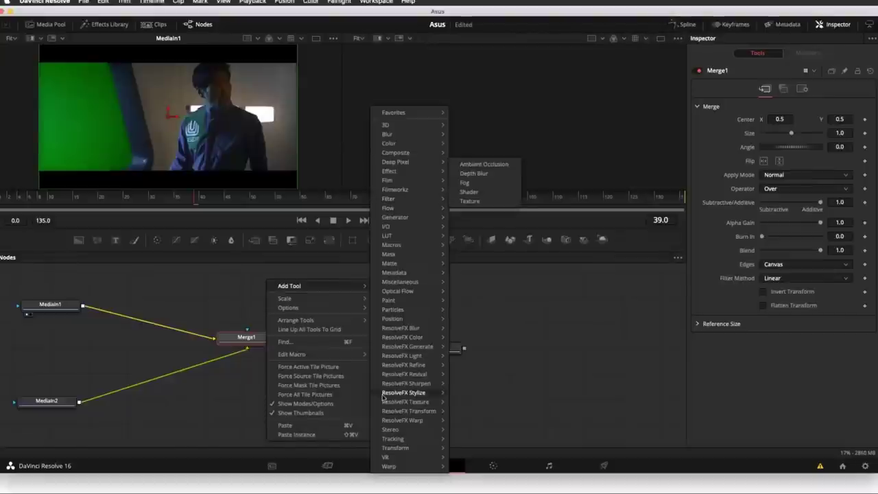
pyautogui.moveTo(389, 264)
pyautogui.click(195, 285)
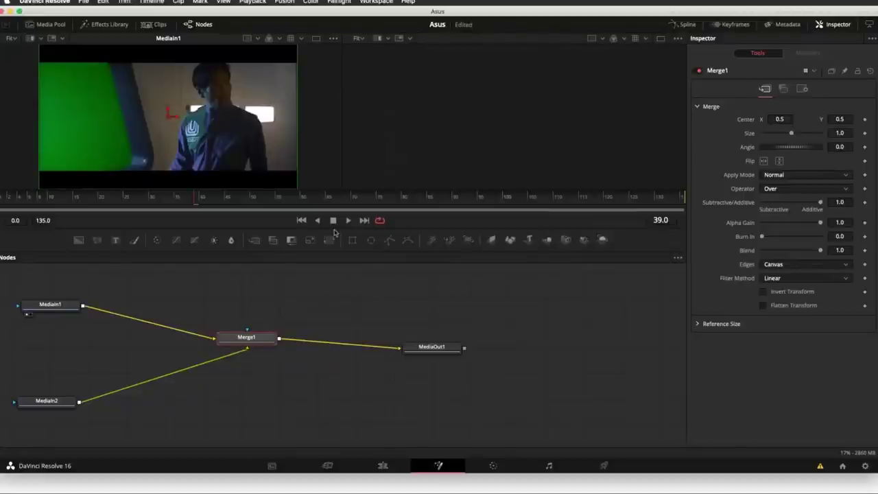
# - Insert an Ultra Keyer from the Matte tools on the connection between MediaIn1 and Merge1
pyautogui.click(106, 27)
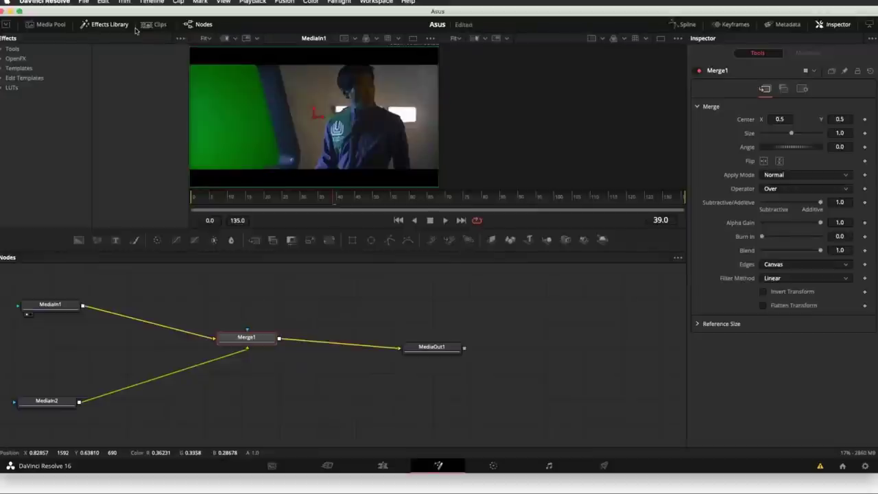
pyautogui.click(2, 49)
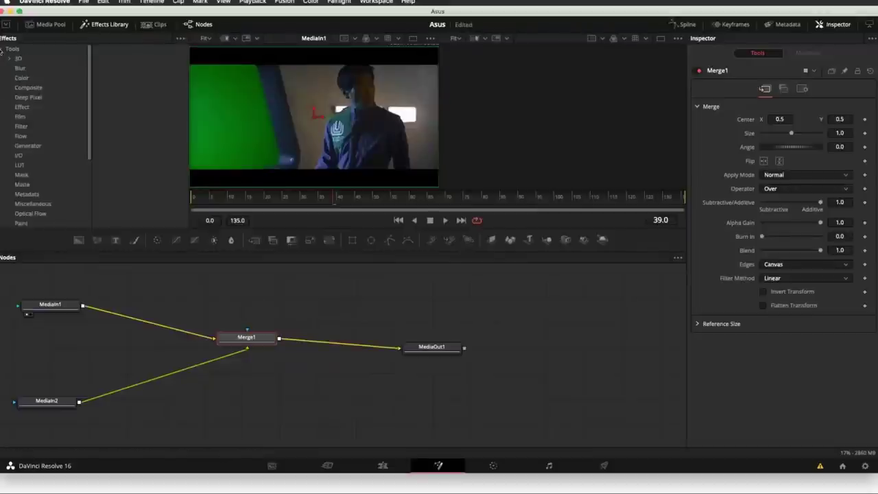
pyautogui.click(20, 185)
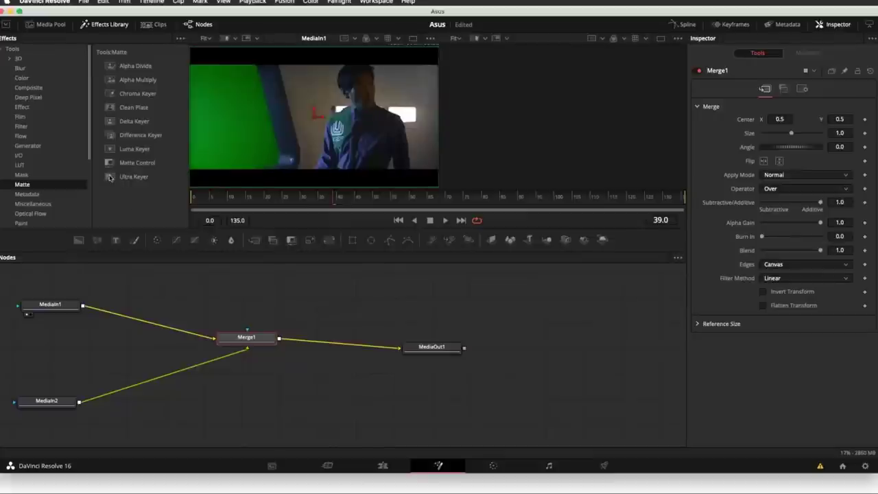
pyautogui.moveTo(108, 179); pyautogui.dragTo(145, 325)
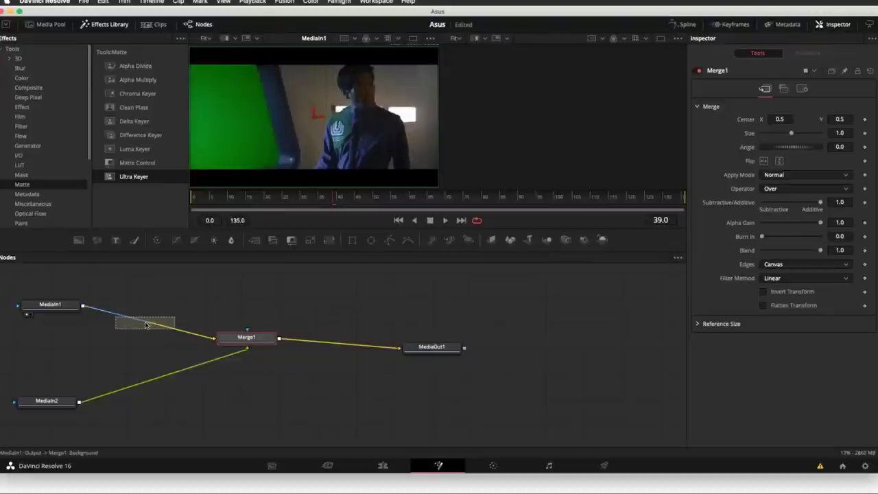
pyautogui.moveTo(145, 324); pyautogui.dragTo(146, 324)
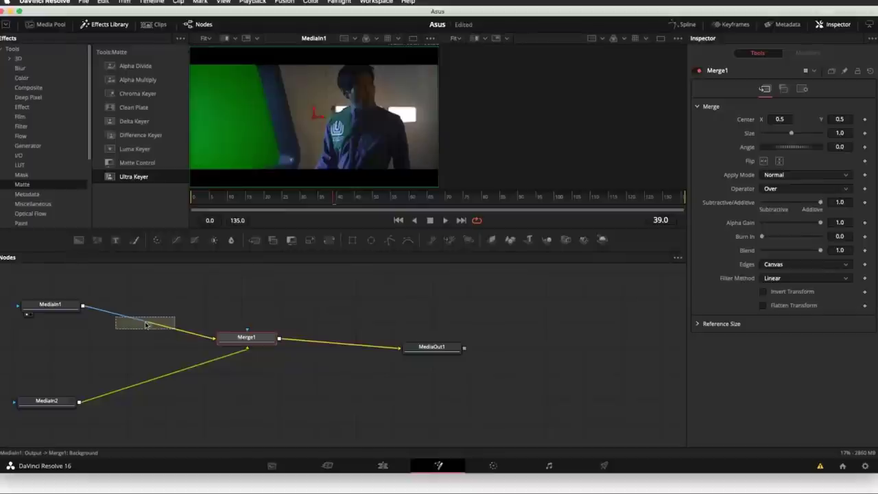
pyautogui.moveTo(146, 324); pyautogui.dragTo(146, 325)
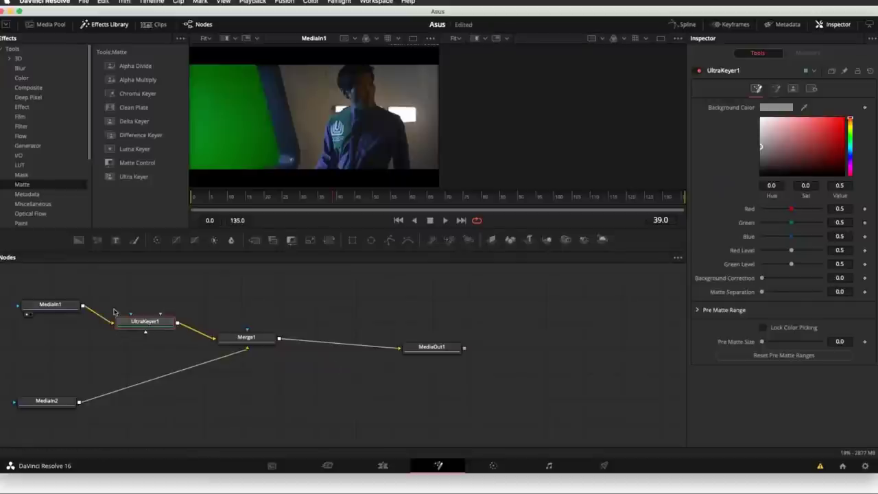
# - Show UltraKeyer1 in the first viewer, then sample the green screen as its background color and raise its Blue Level slightly
pyautogui.moveTo(127, 328); pyautogui.dragTo(127, 327)
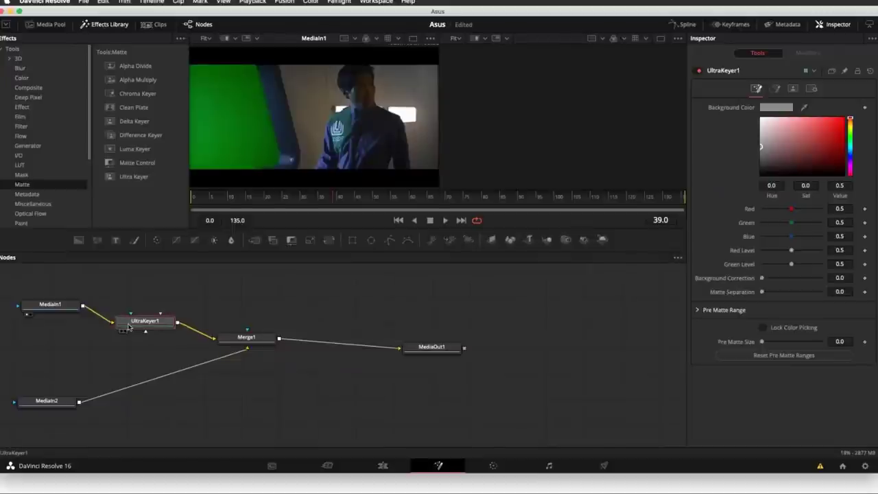
pyautogui.press('1')
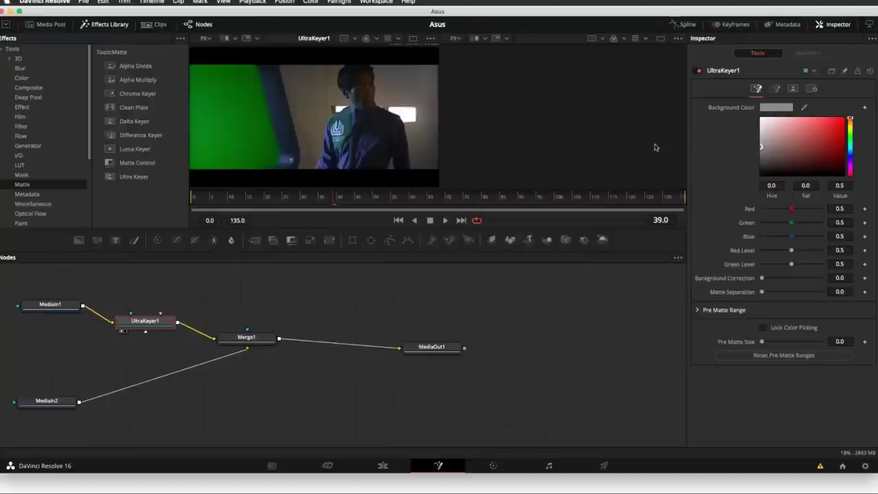
pyautogui.click(775, 108)
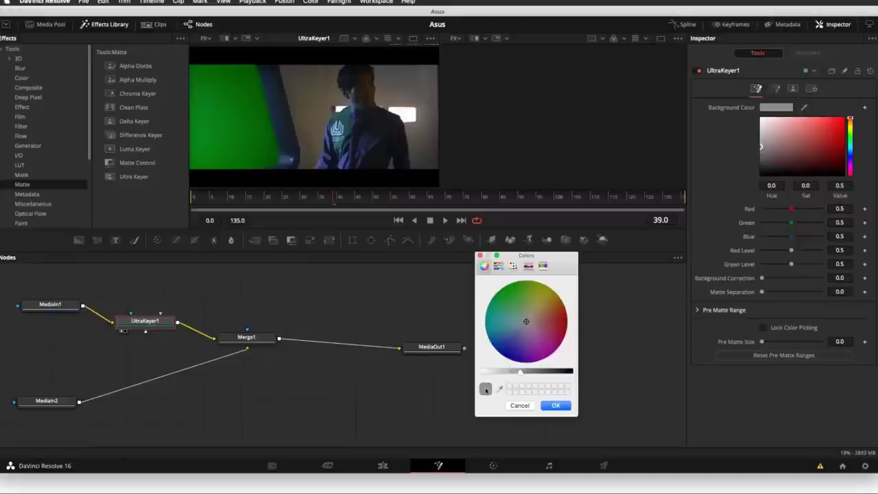
pyautogui.click(499, 389)
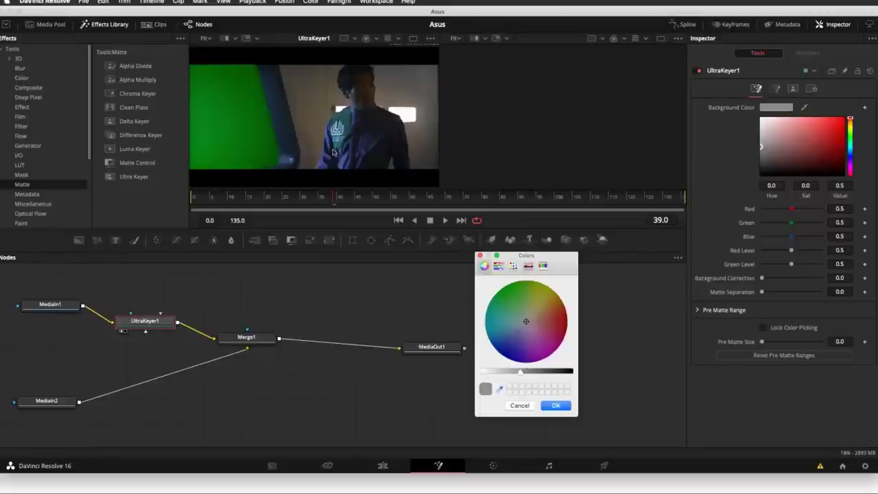
pyautogui.click(235, 112)
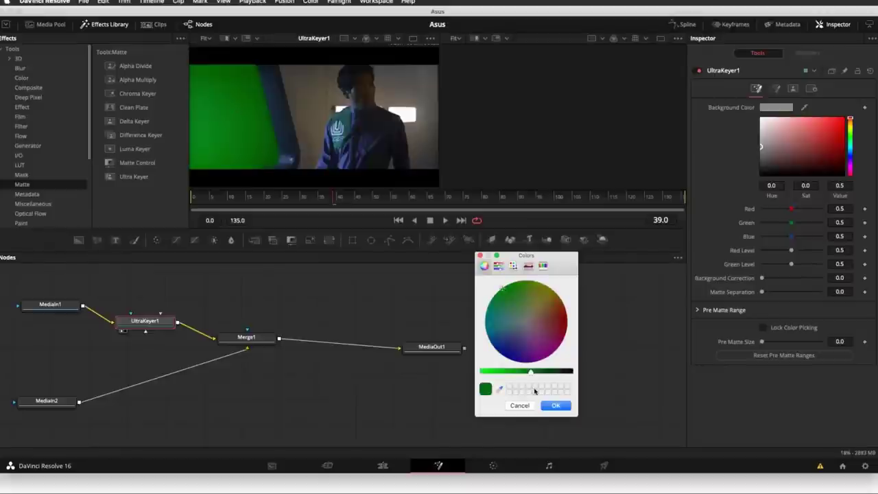
pyautogui.click(557, 406)
pyautogui.click(555, 405)
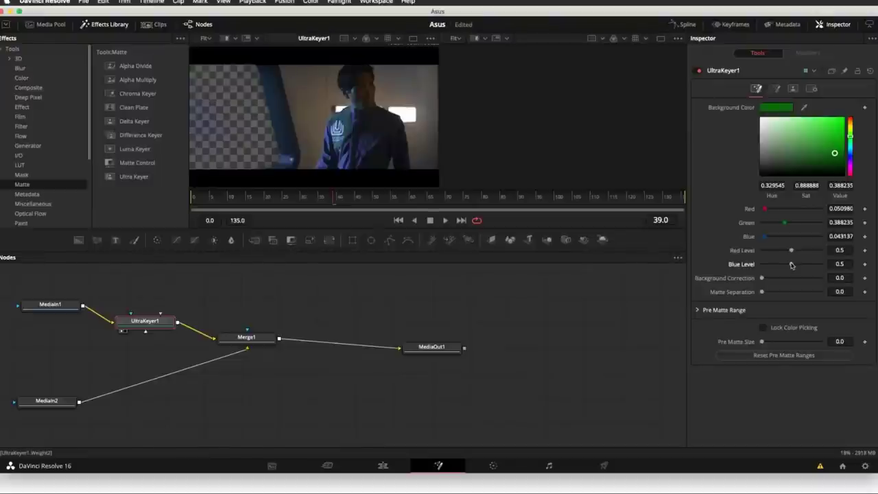
pyautogui.moveTo(791, 265); pyautogui.dragTo(801, 264)
# - Show Merge1 in the first viewer and swap its inputs to place the keyed shot over the planet
pyautogui.click(246, 341)
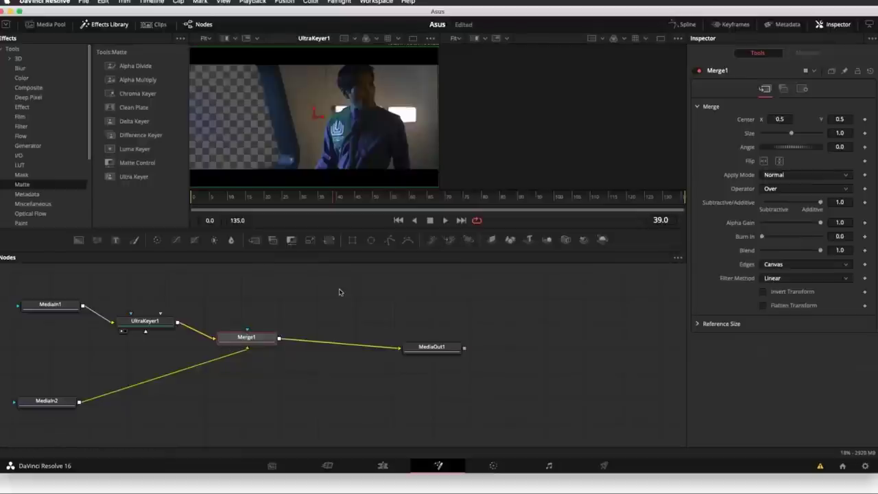
pyautogui.press('1')
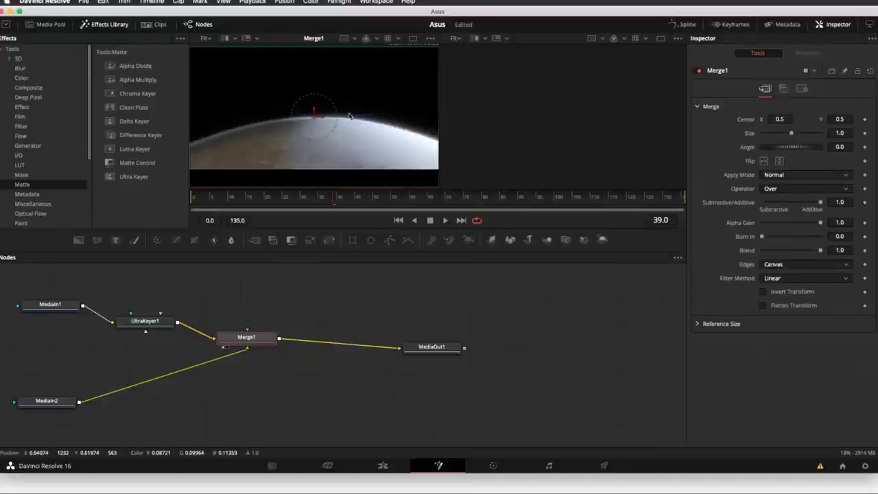
pyautogui.rightClick(241, 341)
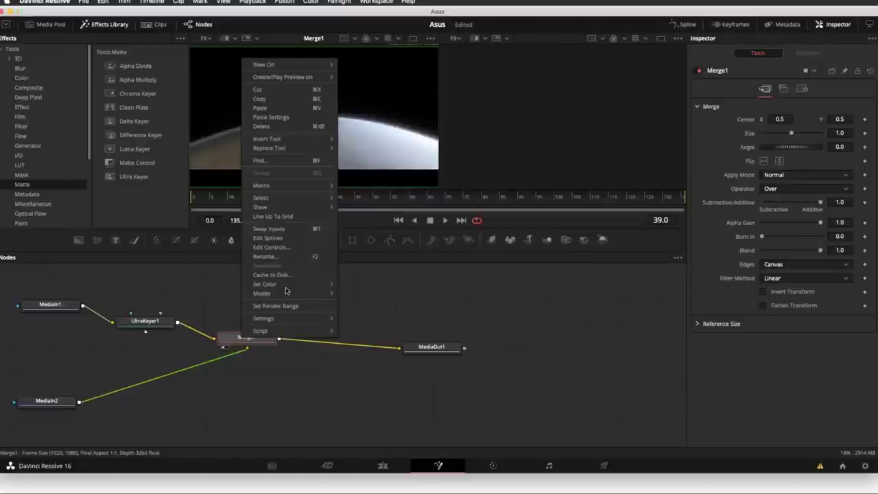
pyautogui.click(274, 228)
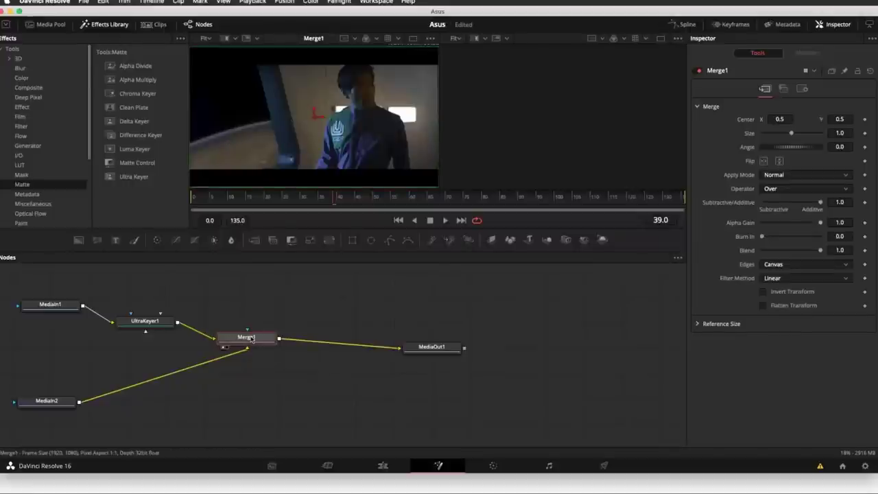
# - Rearrange the node graph by raising UltraKeyer1 slightly and moving Merge1 a little closer to MediaOut1
pyautogui.moveTo(251, 337); pyautogui.dragTo(322, 337)
pyautogui.moveTo(152, 320); pyautogui.dragTo(151, 310)
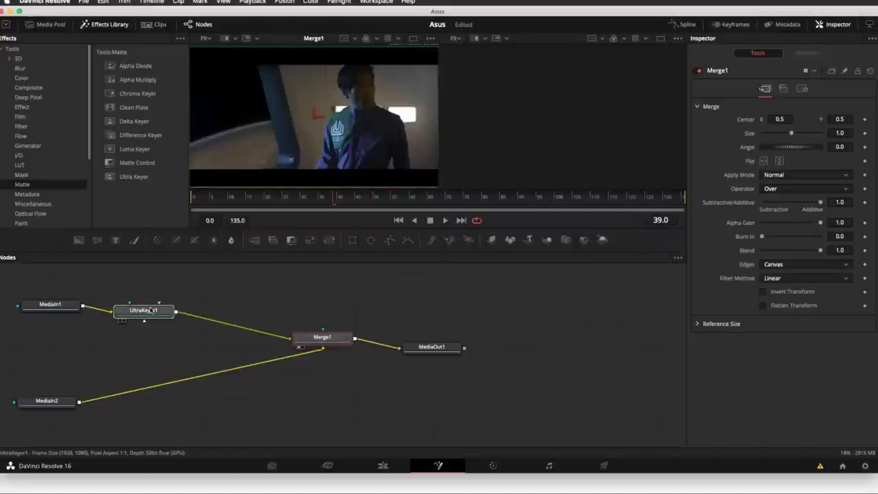
pyautogui.moveTo(322, 337); pyautogui.dragTo(256, 340)
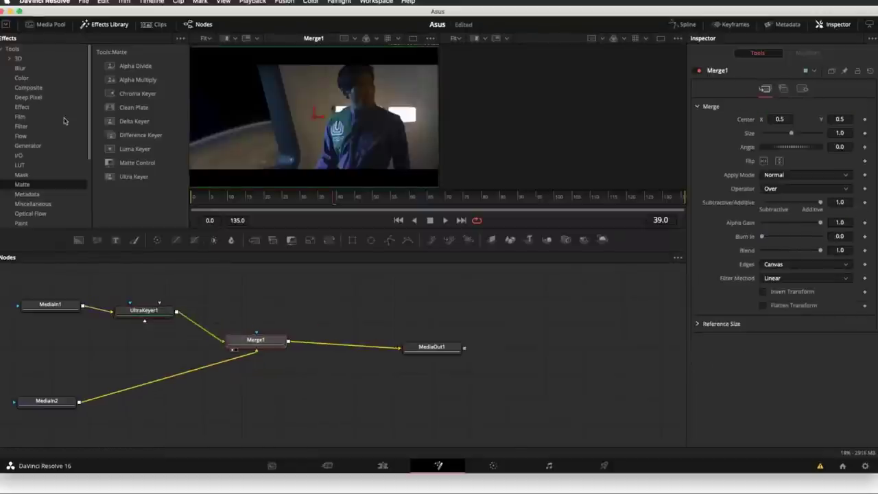
# - Insert a Color Corrector between MediaIn2 and Merge1 and tint the planet orange at a strength of 1.0
pyautogui.click(22, 78)
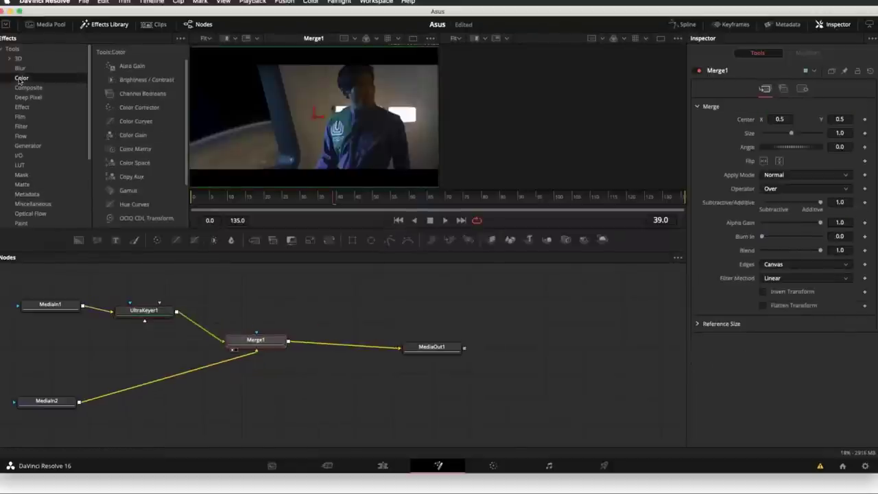
pyautogui.click(121, 108)
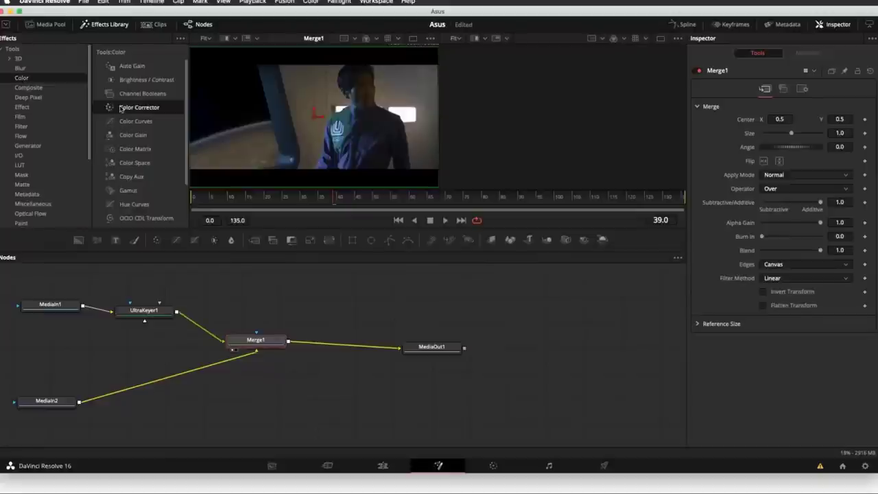
pyautogui.moveTo(121, 108); pyautogui.dragTo(166, 379)
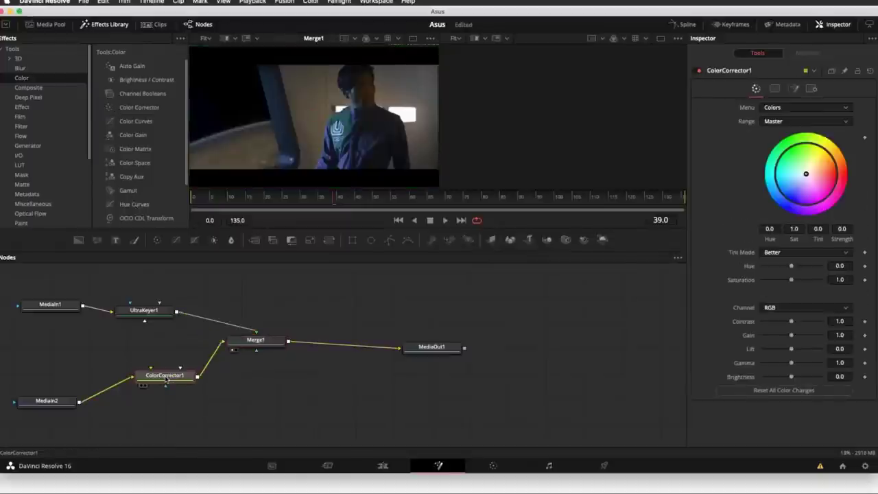
pyautogui.click(806, 171)
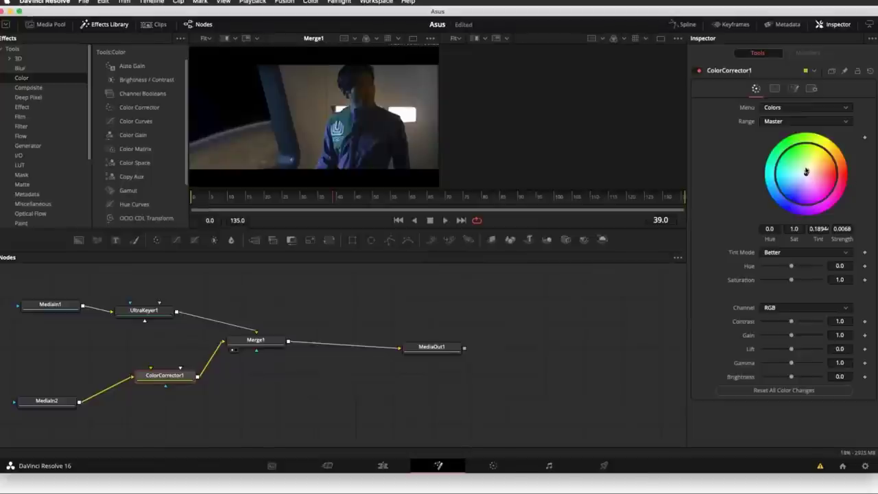
pyautogui.moveTo(805, 172); pyautogui.dragTo(846, 145)
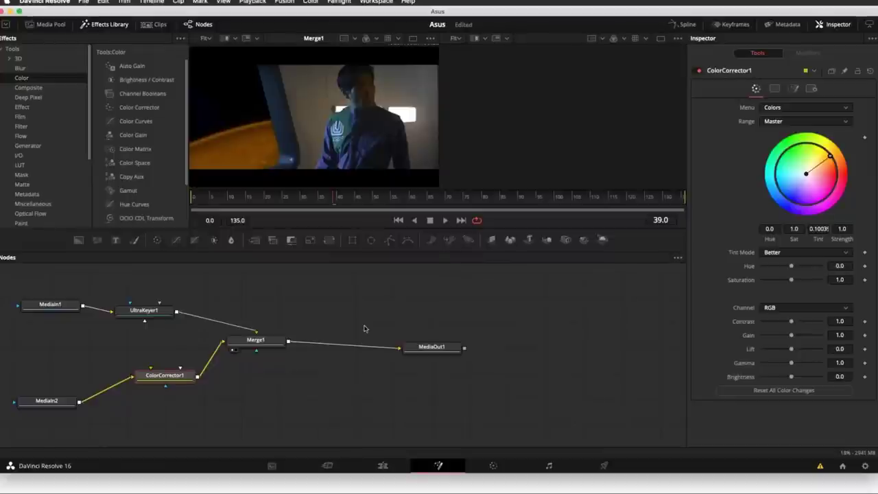
# - Insert a second Color Corrector between Merge1 and MediaOut1, show it in the first viewer, and tint it orange at about 0.26 strength
pyautogui.click(125, 108)
pyautogui.moveTo(136, 144); pyautogui.dragTo(329, 348)
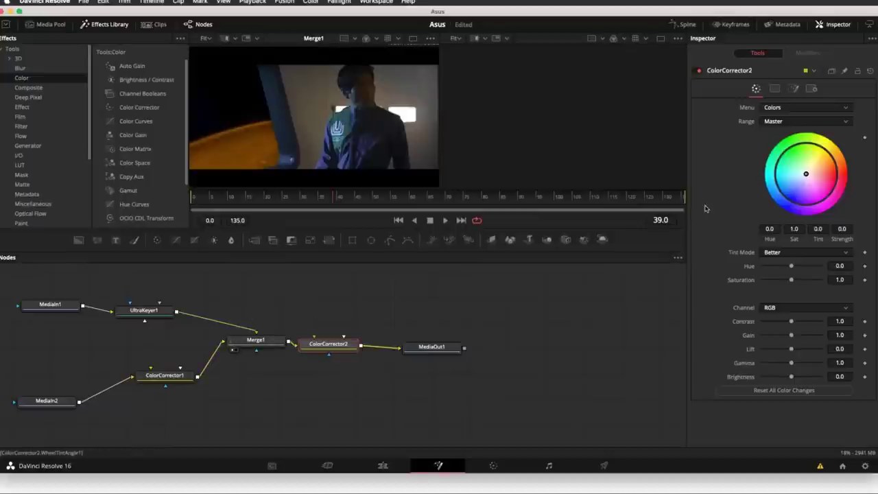
pyautogui.press('1')
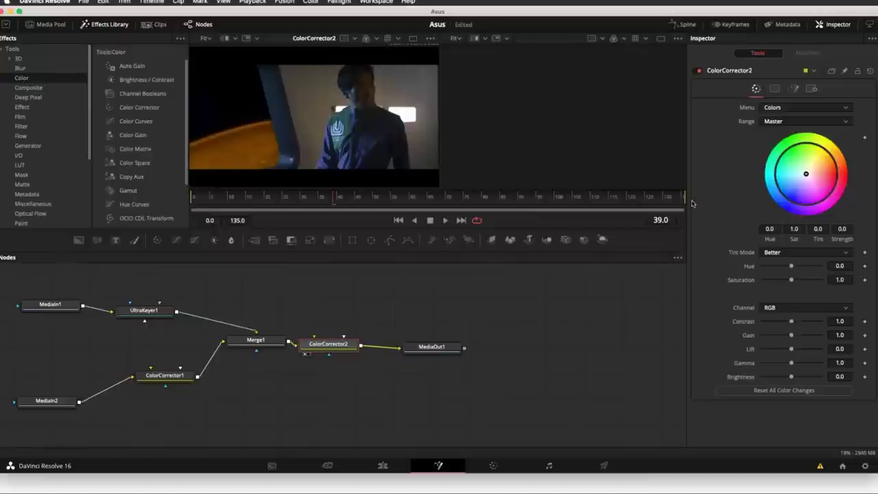
pyautogui.moveTo(812, 165)
pyautogui.mouseDown()
pyautogui.moveTo(799, 162)
pyautogui.moveTo(819, 167)
pyautogui.mouseUp()
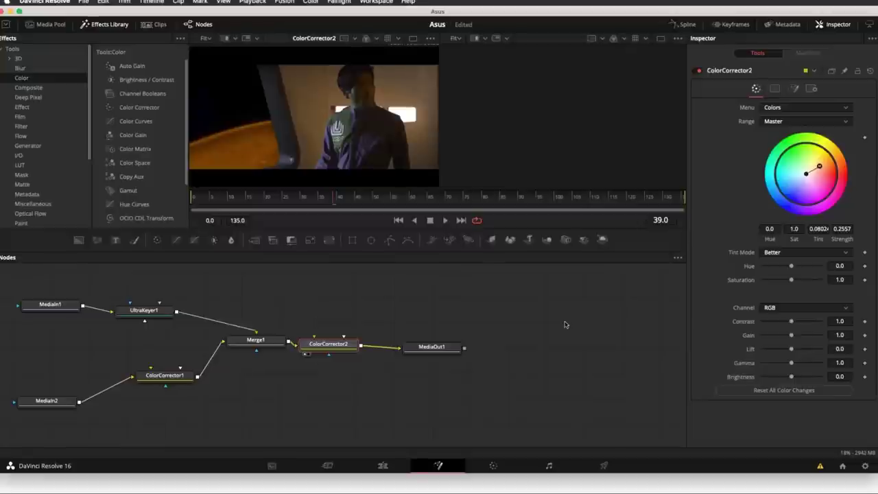
# - Switch to the Color page and select clip 07, the close shot of the woman
pyautogui.click(493, 465)
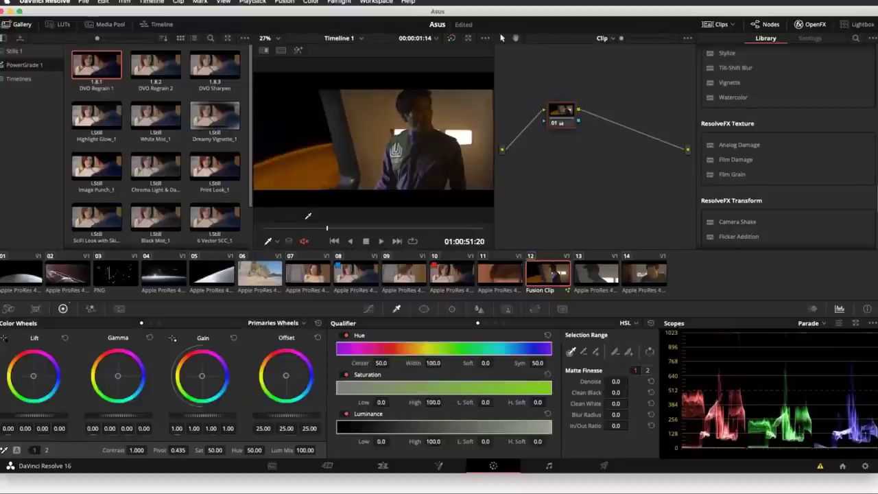
pyautogui.click(306, 275)
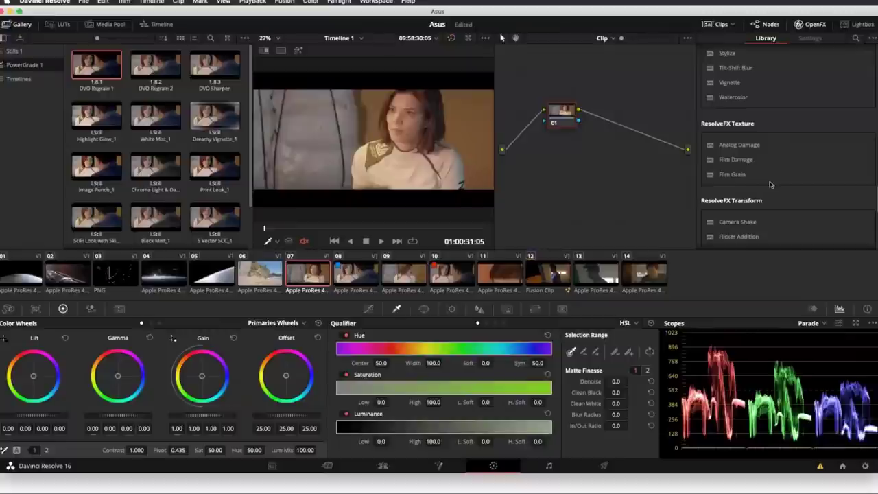
# - Browse the OpenFX library's ResolveFX and Filmworkz categories, ending at the ResolveFX Refine effects
pyautogui.scroll(-3, 769, 183)
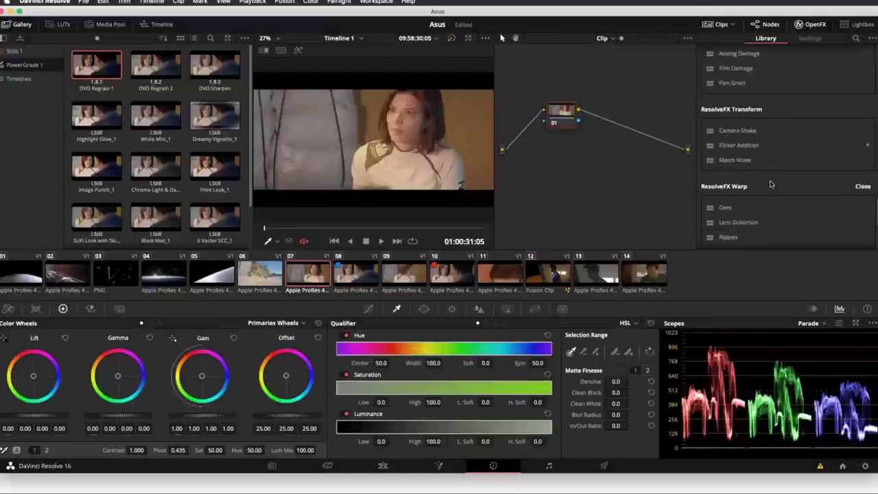
pyautogui.scroll(-1, 769, 183)
pyautogui.scroll(-4, 769, 183)
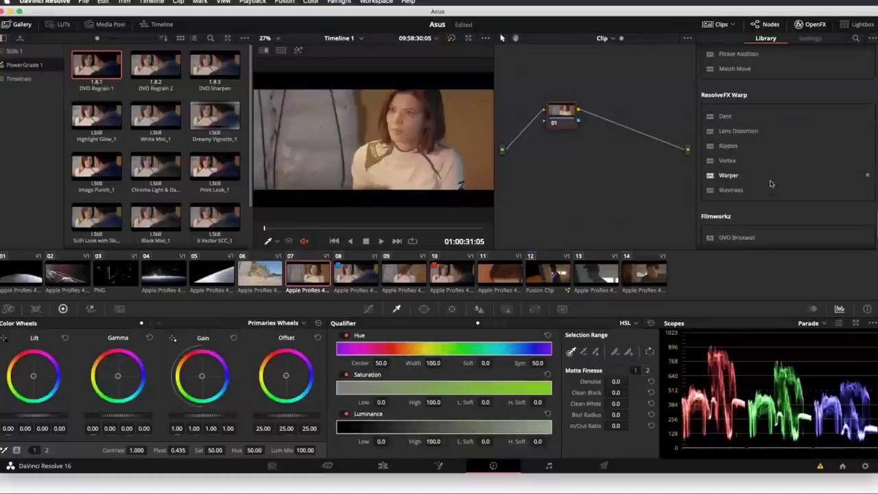
pyautogui.scroll(-1, 769, 184)
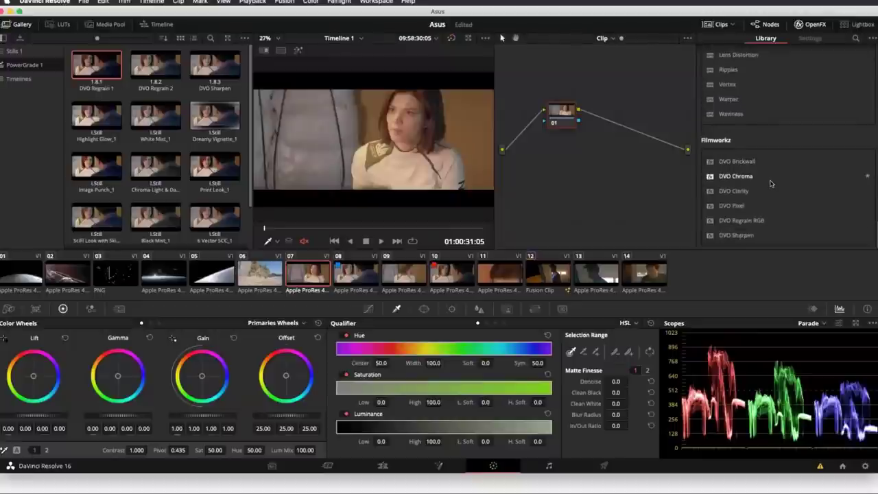
pyautogui.scroll(6, 770, 183)
pyautogui.scroll(3, 770, 183)
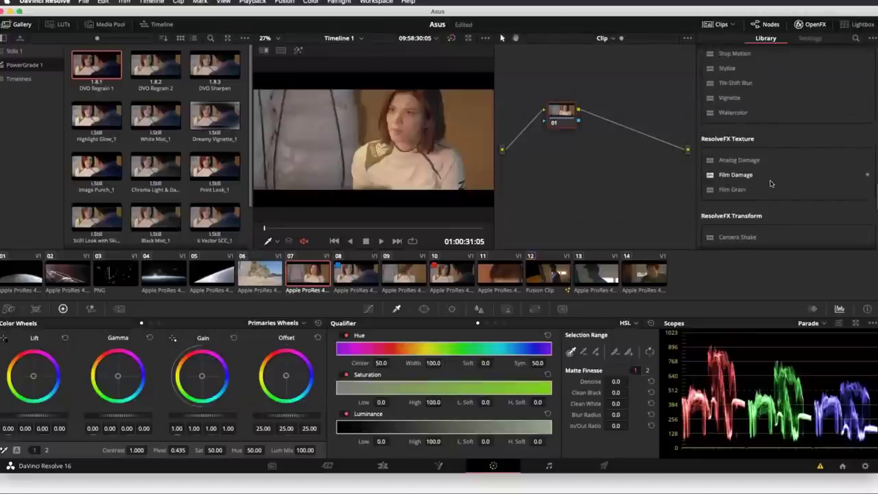
pyautogui.scroll(4, 770, 183)
pyautogui.scroll(-5, 769, 182)
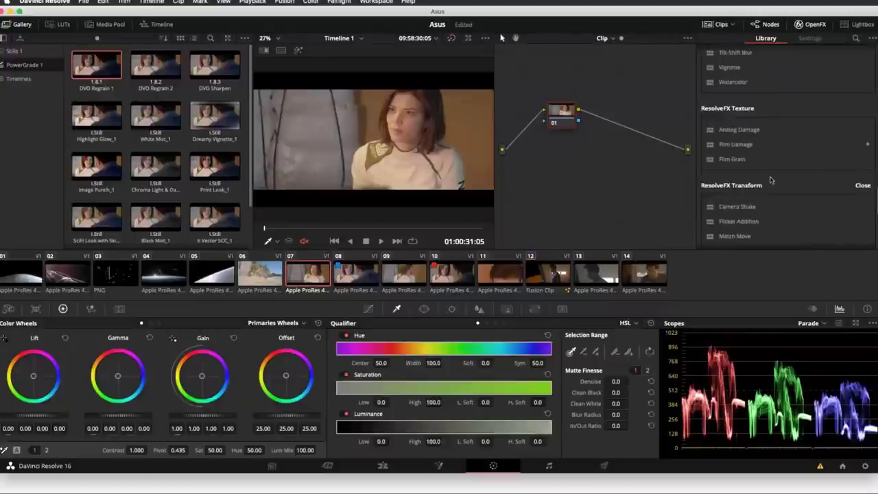
pyautogui.scroll(-5, 770, 180)
pyautogui.scroll(2, 769, 180)
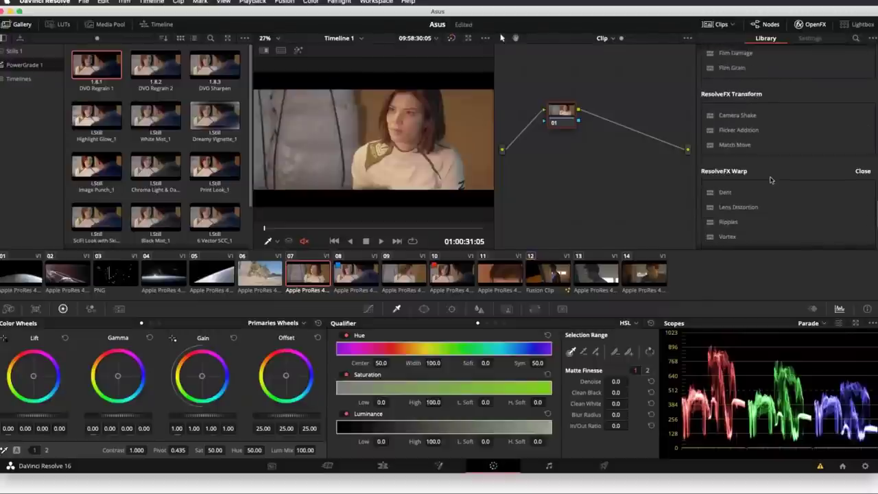
pyautogui.scroll(3, 770, 179)
pyautogui.scroll(5, 769, 180)
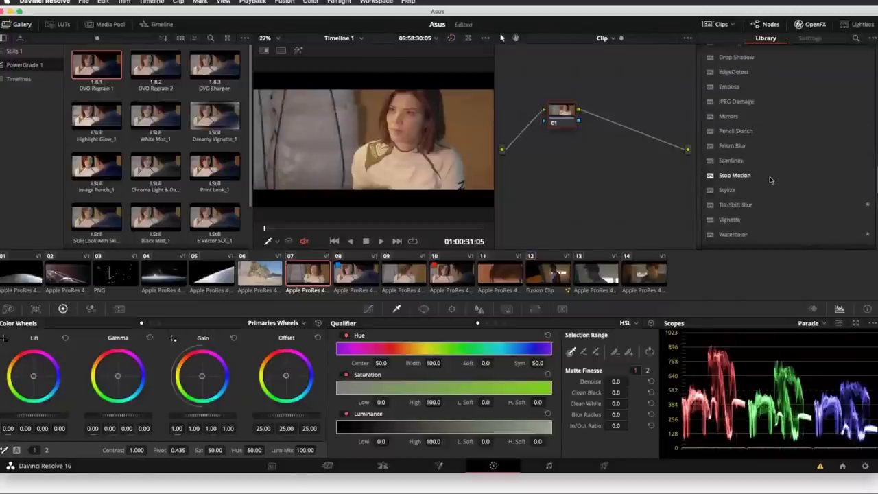
pyautogui.scroll(5, 769, 180)
pyautogui.scroll(3, 769, 180)
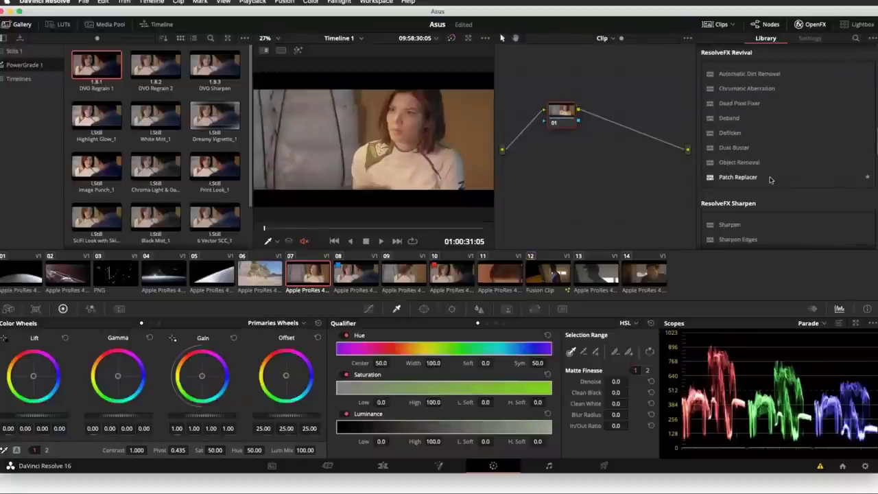
pyautogui.scroll(1, 769, 180)
pyautogui.scroll(2, 769, 179)
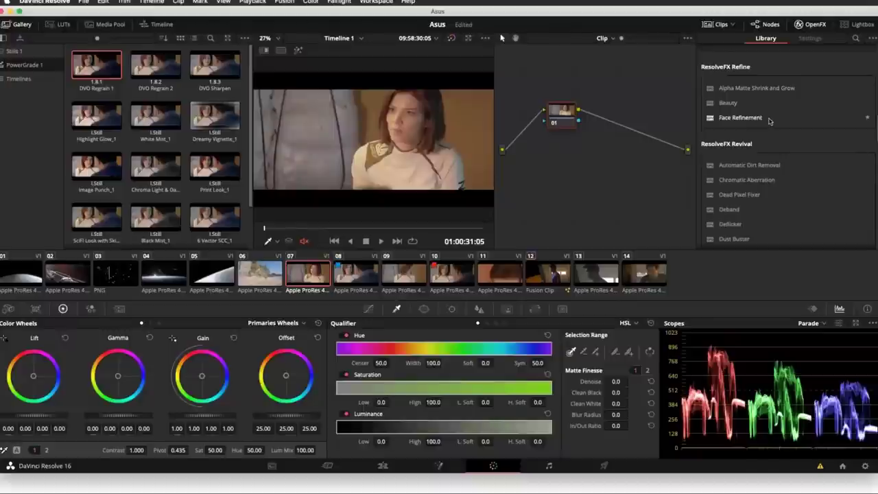
# - Add a serial node after node 01 and apply the Face Refinement effect to it
pyautogui.hotkey('alt', 's')
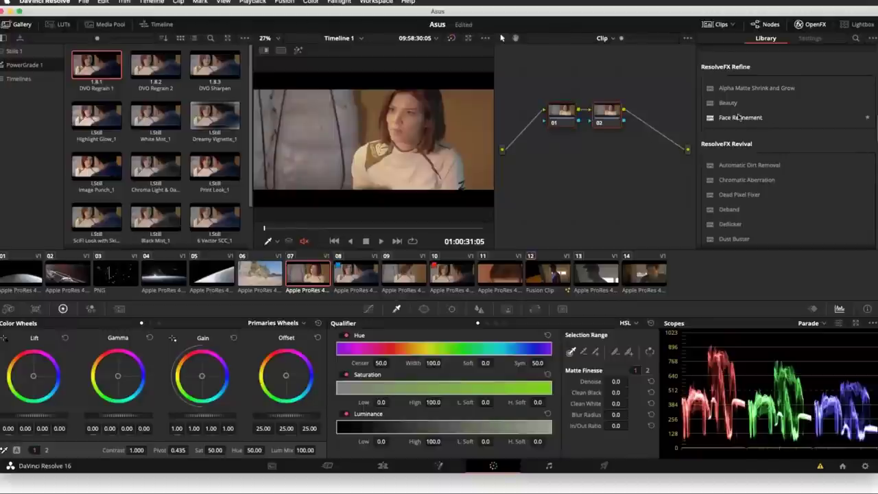
pyautogui.moveTo(739, 118); pyautogui.dragTo(606, 114)
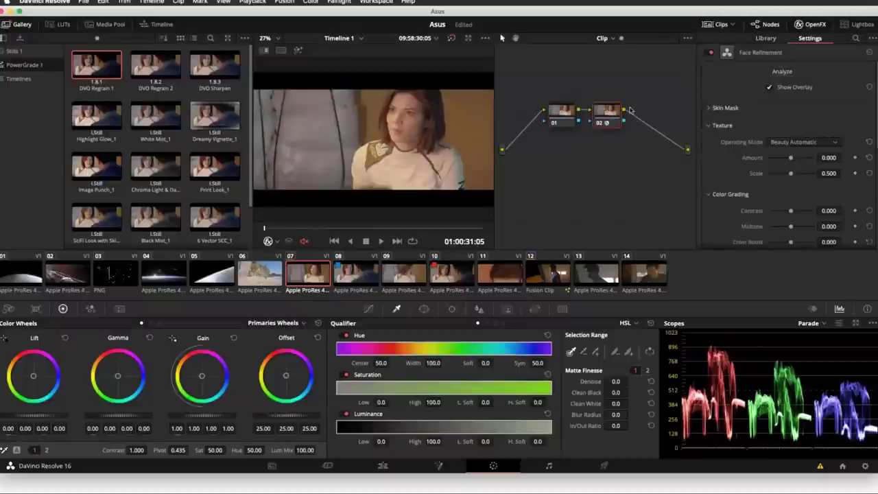
# - Analyze the woman's face with Face Refinement and scrub back to 01:00:32:00 to check the tracking overlay
pyautogui.click(782, 72)
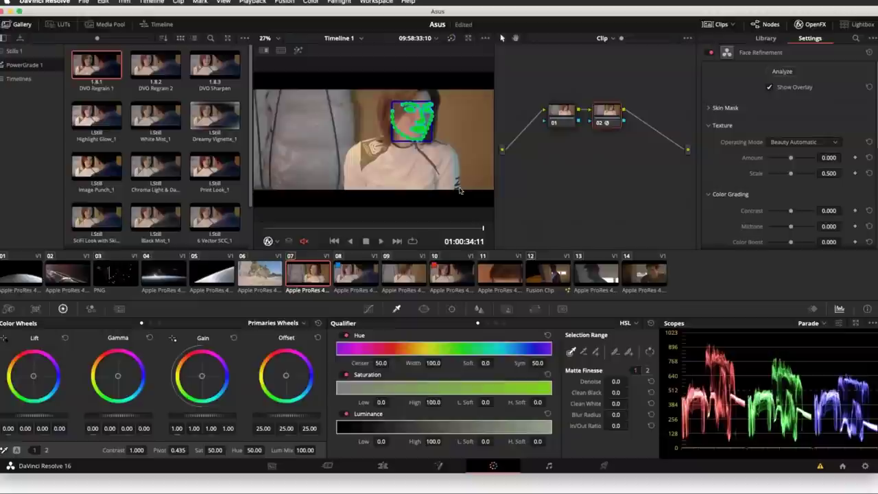
pyautogui.click(331, 229)
pyautogui.moveTo(331, 229); pyautogui.dragTo(317, 236)
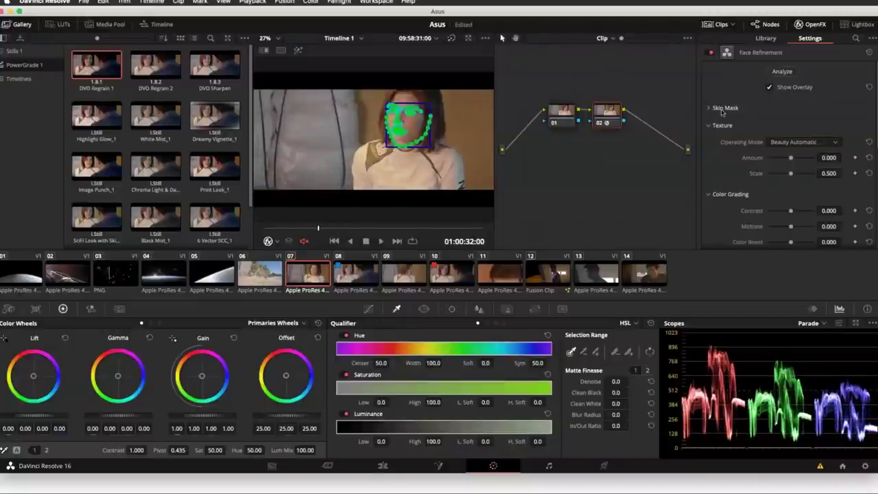
# - Hide the tracking overlay and set Eye Retouching to sharpening 0.398, brightening 1.000, eye light 0.326 and eyebag removal 0.928
pyautogui.click(769, 87)
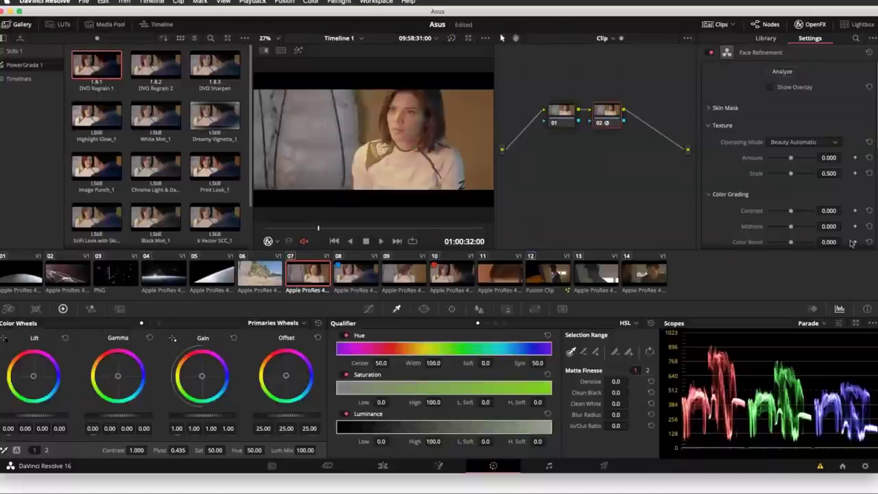
pyautogui.scroll(-5, 788, 194)
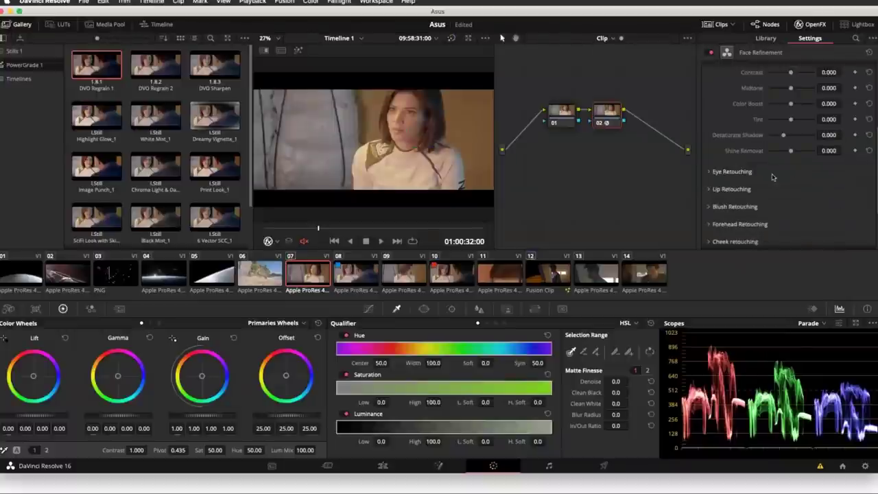
pyautogui.click(709, 174)
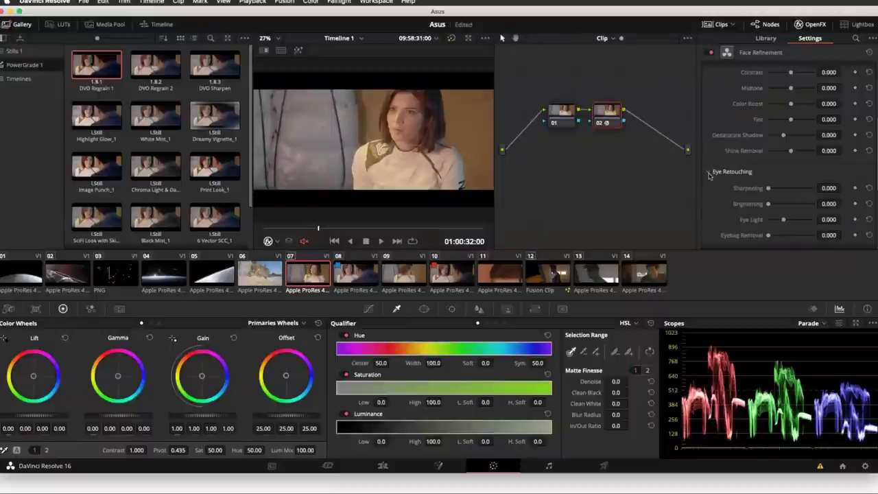
pyautogui.moveTo(769, 204)
pyautogui.mouseDown()
pyautogui.moveTo(812, 201)
pyautogui.moveTo(785, 224)
pyautogui.moveTo(833, 235)
pyautogui.mouseUp()
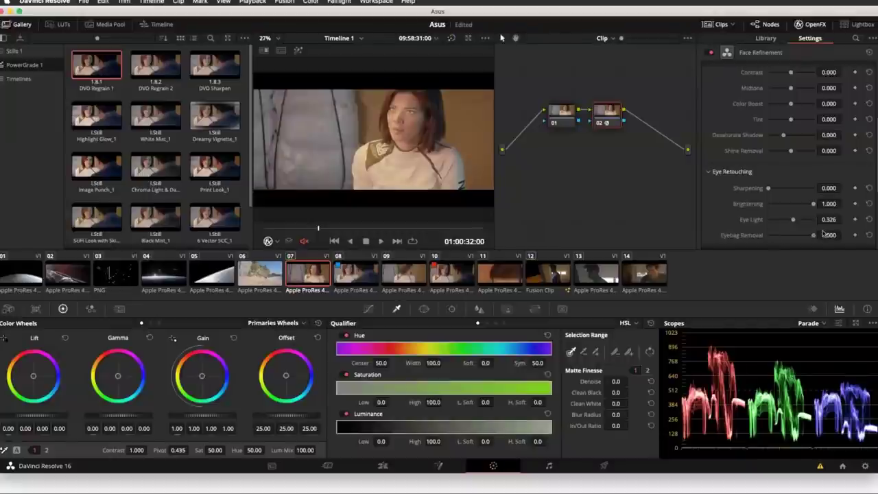
pyautogui.moveTo(769, 191); pyautogui.dragTo(772, 191)
pyautogui.click(786, 188)
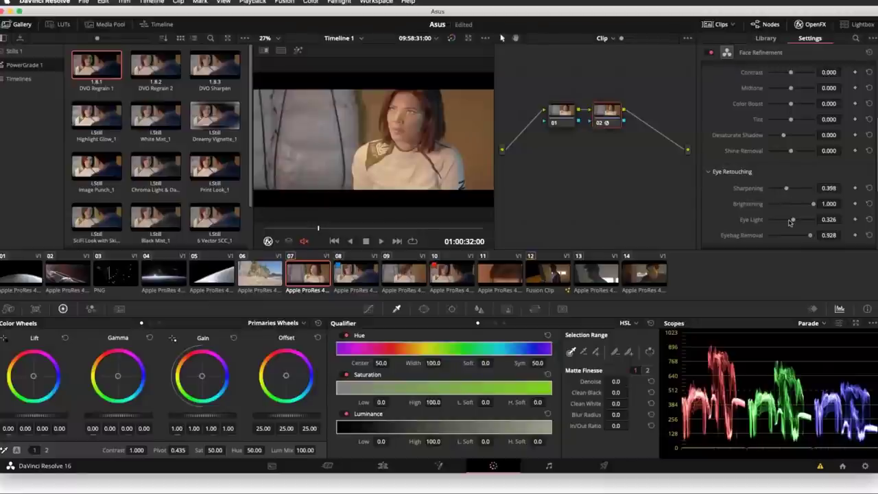
# - Set the Forehead Retouching smooth amount to about 0.581 and check the retouched face full screen up to 01:00:33:18
pyautogui.scroll(-4, 790, 221)
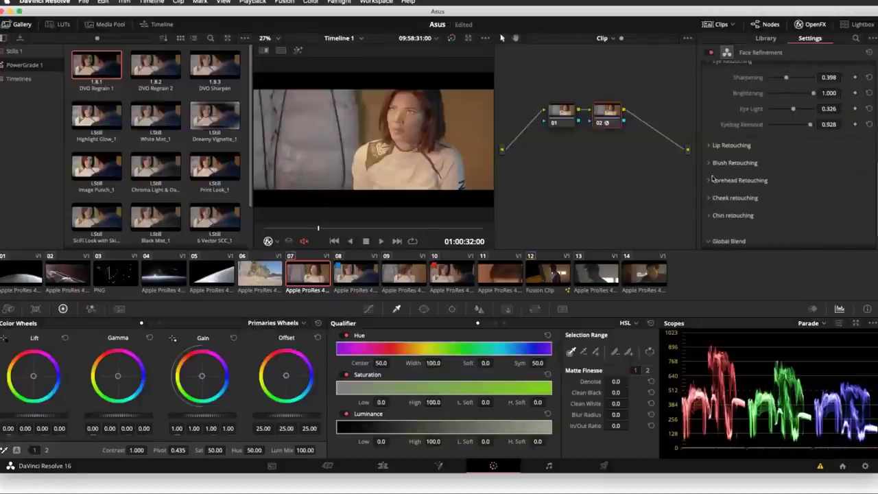
pyautogui.click(714, 180)
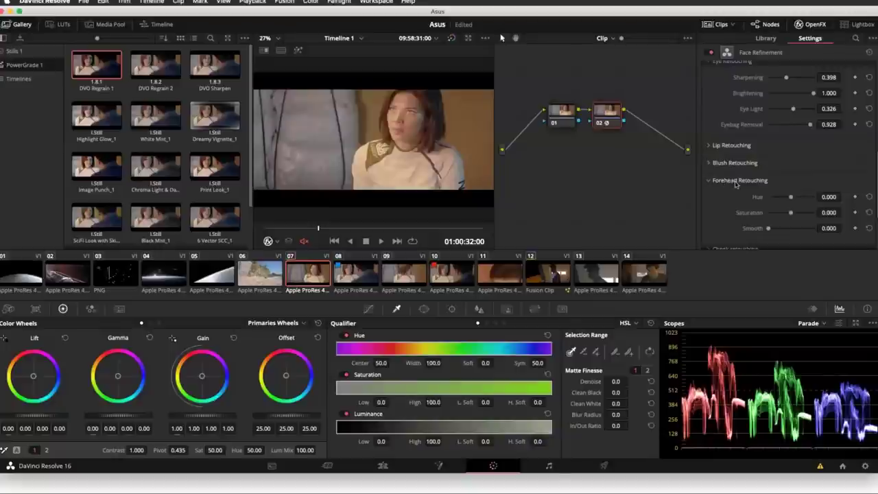
pyautogui.moveTo(768, 227); pyautogui.dragTo(795, 237)
pyautogui.press('super+f')
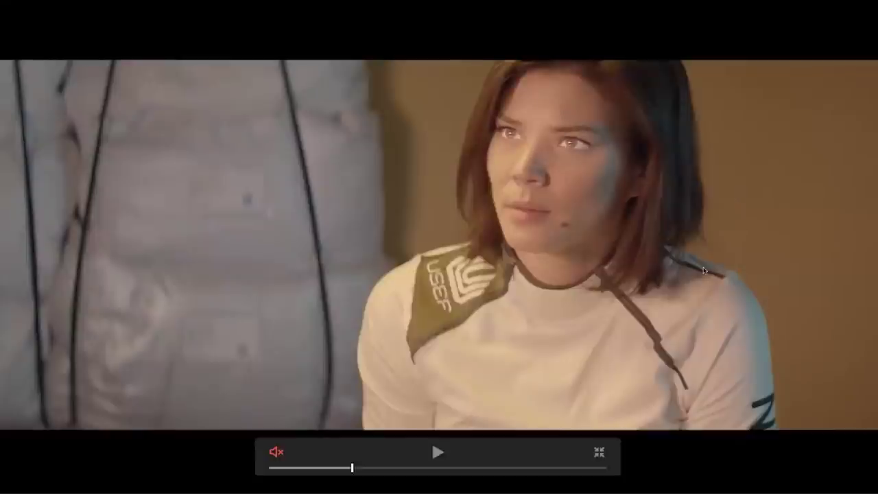
pyautogui.click(532, 468)
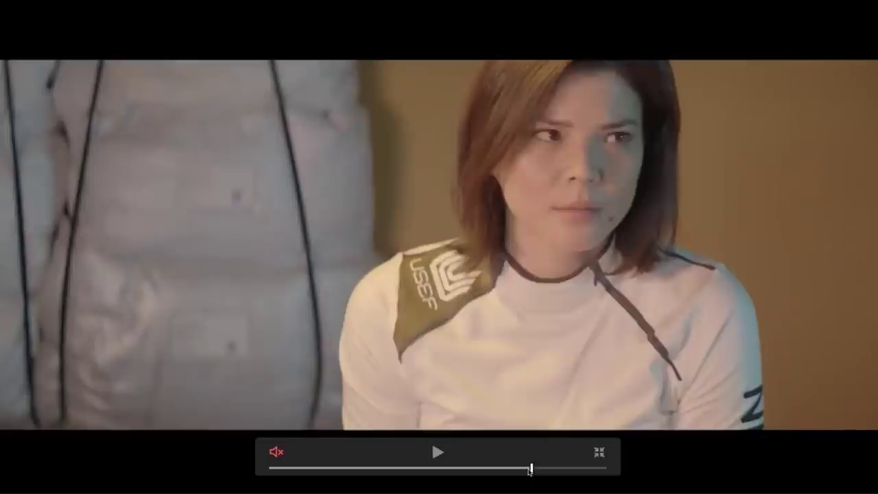
pyautogui.press('Escape')
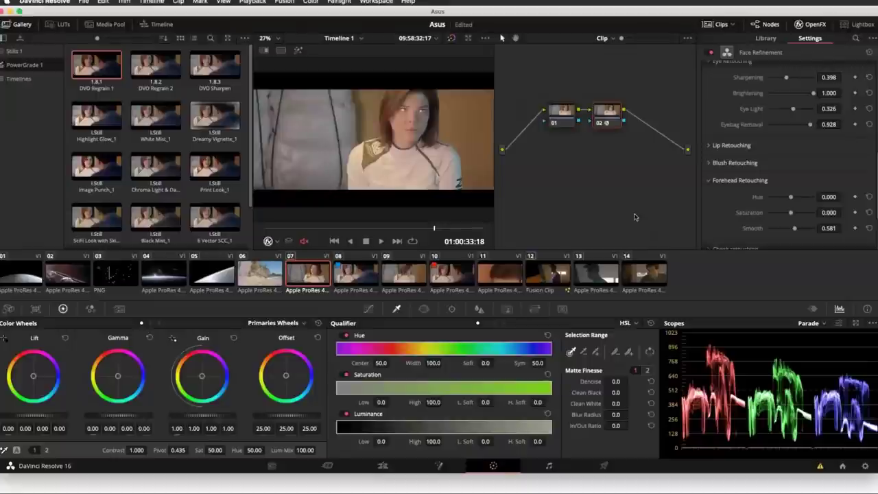
# - Browse the ResolveFX Revival and ResolveFX Sharpen effects in the OpenFX library
pyautogui.click(767, 38)
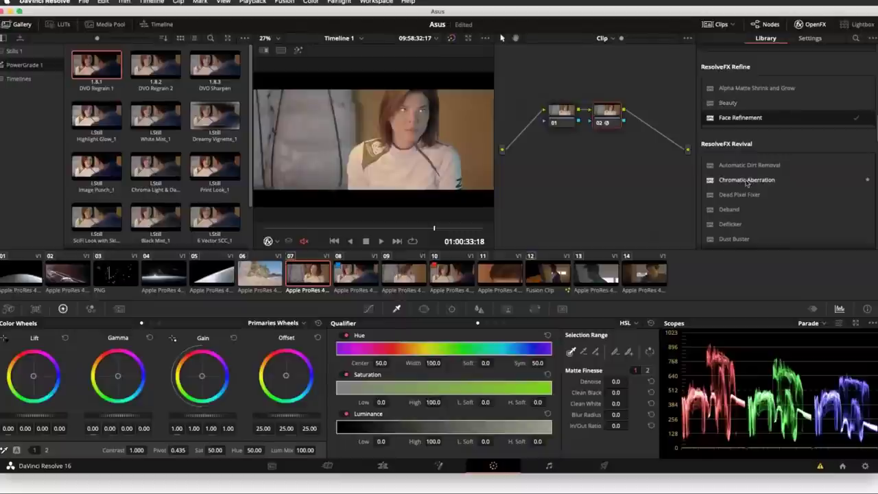
pyautogui.scroll(-5, 746, 182)
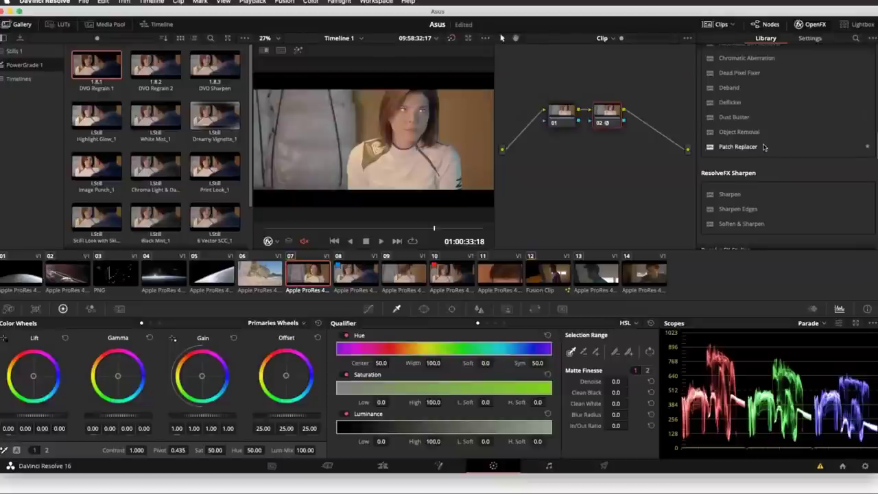
pyautogui.moveTo(752, 174)
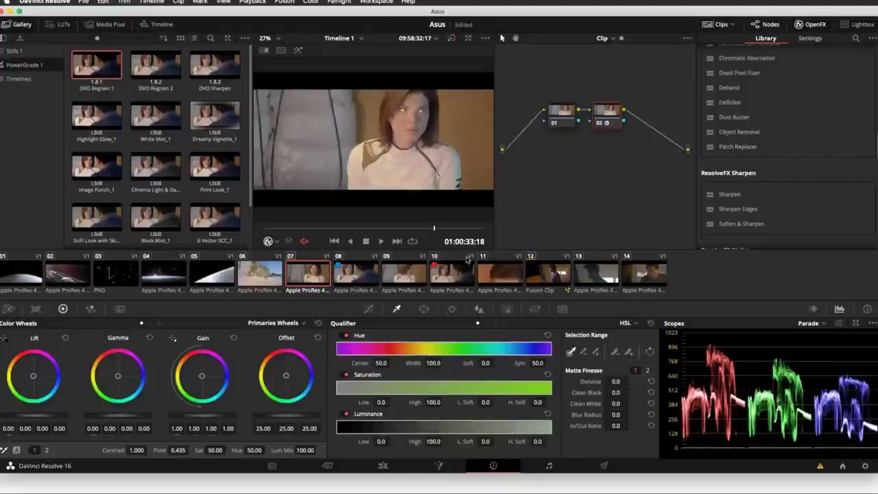
# - Grade clip 08 with the primary wheels, setting master lift to -0.01, gamma to -0.03 and gain to 1.10
pyautogui.click(356, 275)
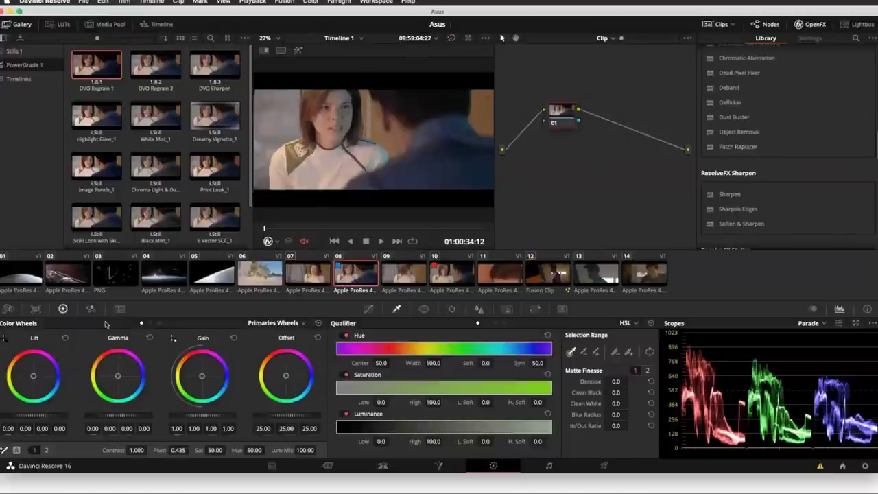
pyautogui.moveTo(55, 411); pyautogui.dragTo(49, 412)
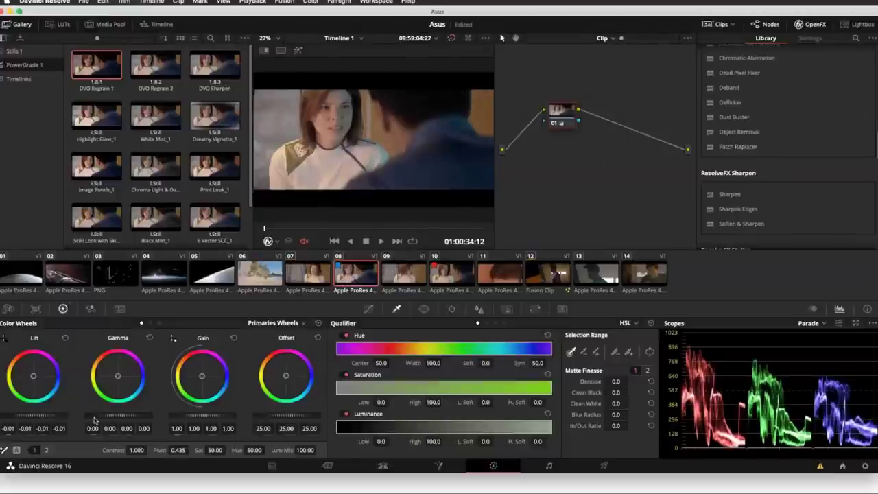
pyautogui.moveTo(203, 416)
pyautogui.mouseDown()
pyautogui.moveTo(213, 416)
pyautogui.moveTo(204, 419)
pyautogui.mouseUp()
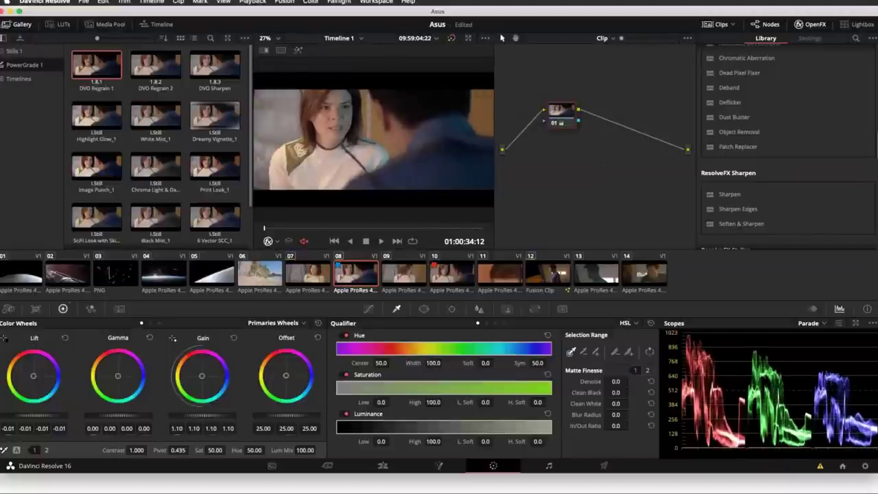
pyautogui.moveTo(118, 415); pyautogui.dragTo(111, 415)
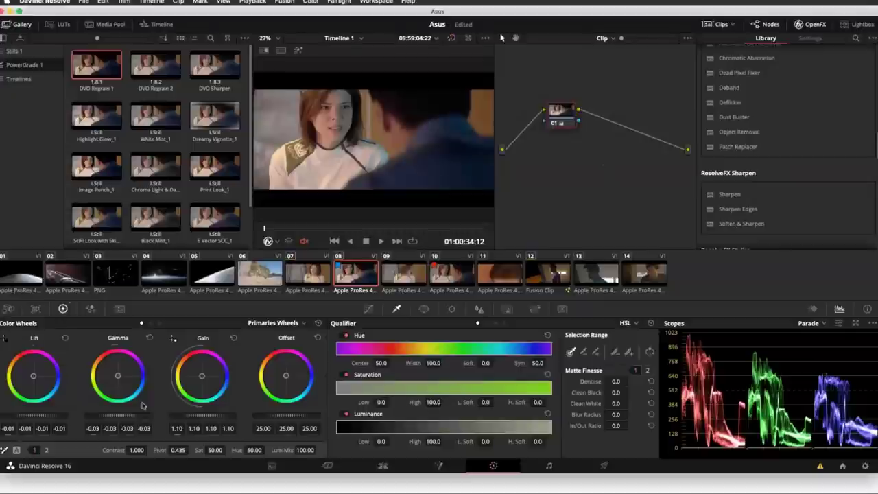
# - Apply Filmworkz DVO Sharpen on a new serial node after node 01, with overall strength 1.673 and spatial strength 1.367, and check it full screen
pyautogui.scroll(-10, 730, 147)
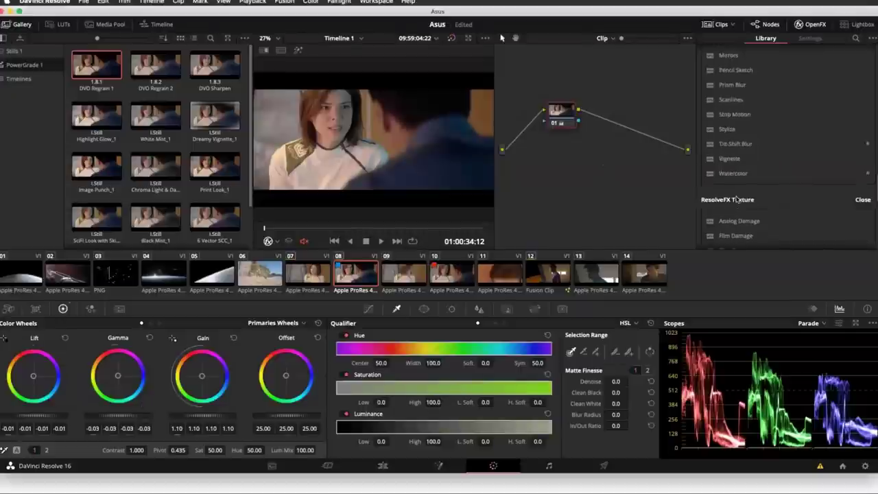
pyautogui.scroll(-3, 736, 199)
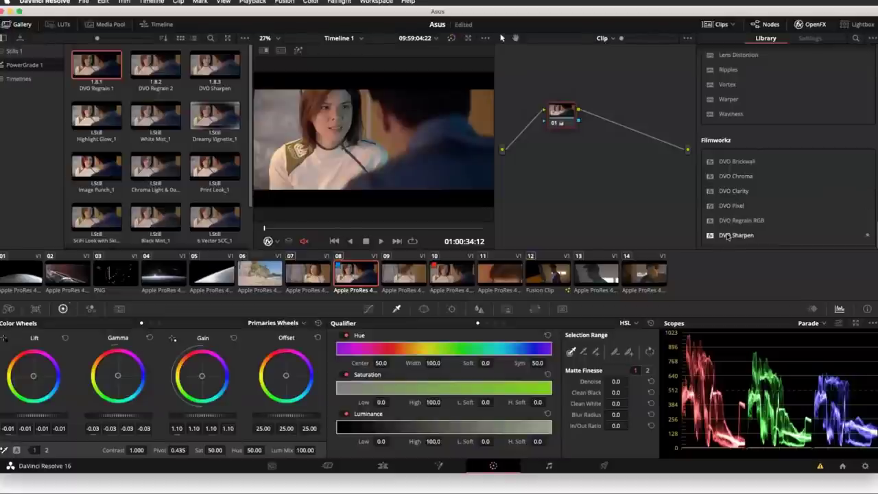
pyautogui.hotkey('alt', 's')
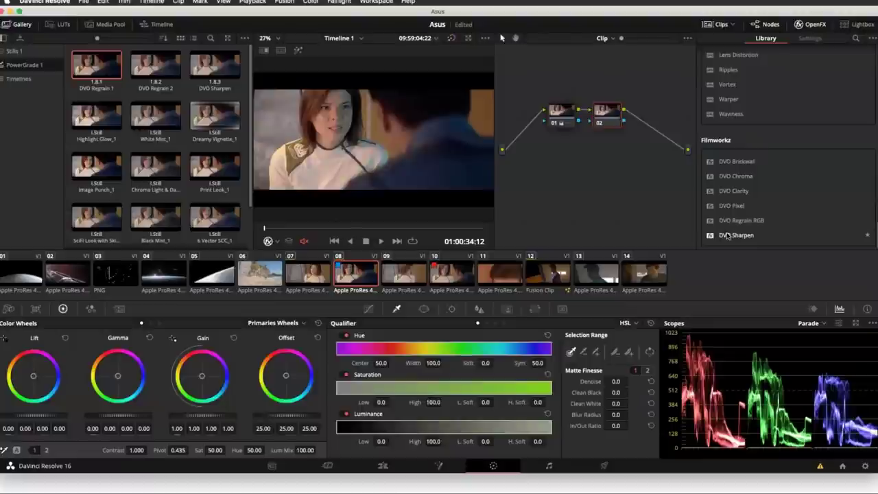
pyautogui.moveTo(727, 236); pyautogui.dragTo(606, 115)
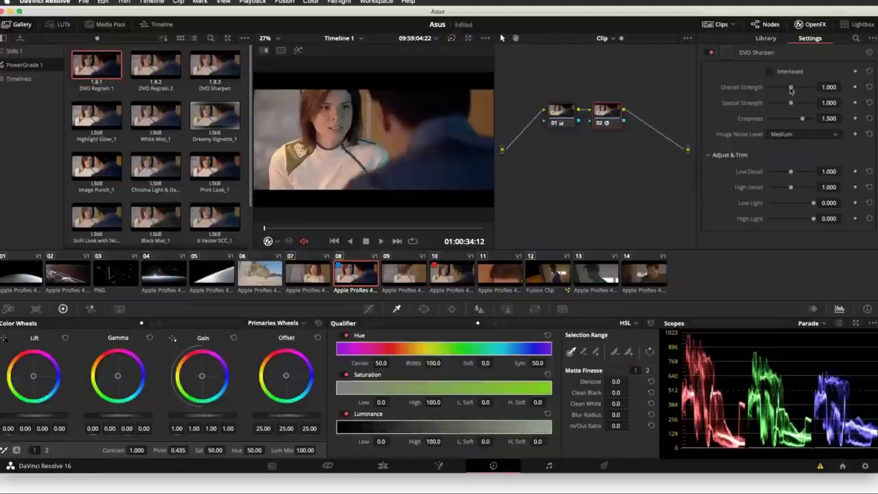
pyautogui.moveTo(790, 90)
pyautogui.mouseDown()
pyautogui.moveTo(808, 96)
pyautogui.moveTo(797, 100)
pyautogui.mouseUp()
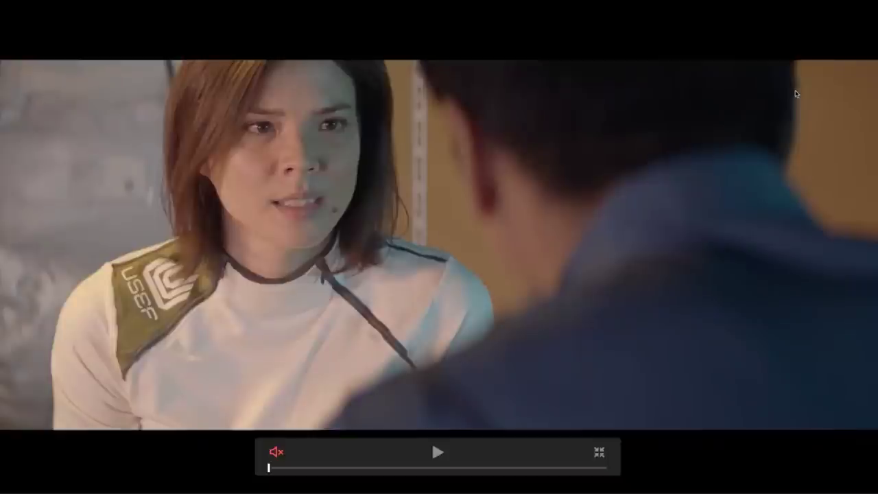
pyautogui.press('Escape')
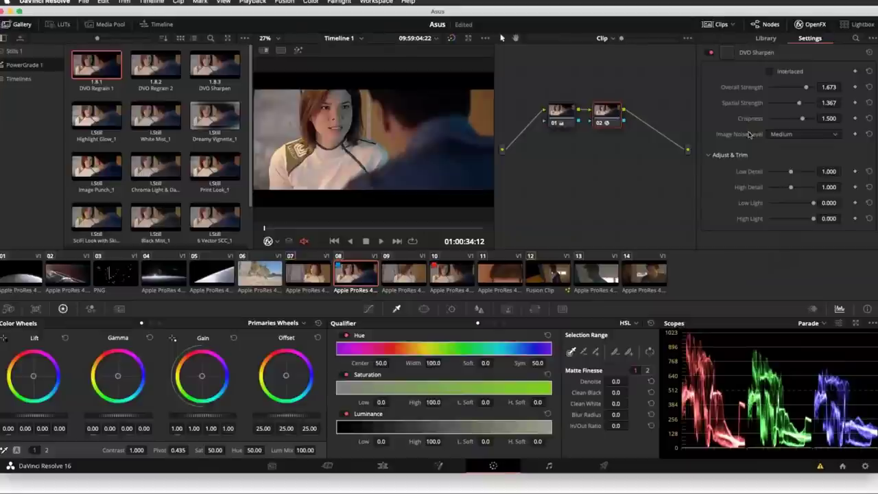
# - Select clip 09, move the playhead to 01:00:40:22 and lower the master lift to -0.04
pyautogui.click(766, 38)
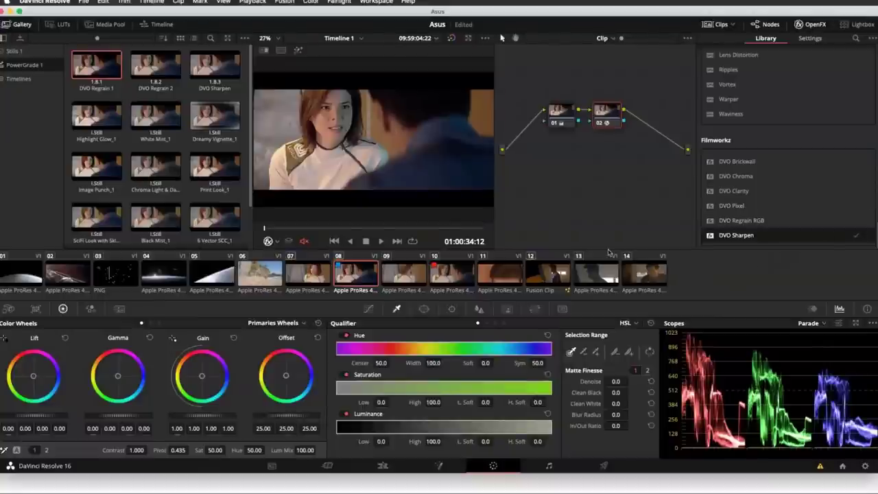
pyautogui.click(396, 278)
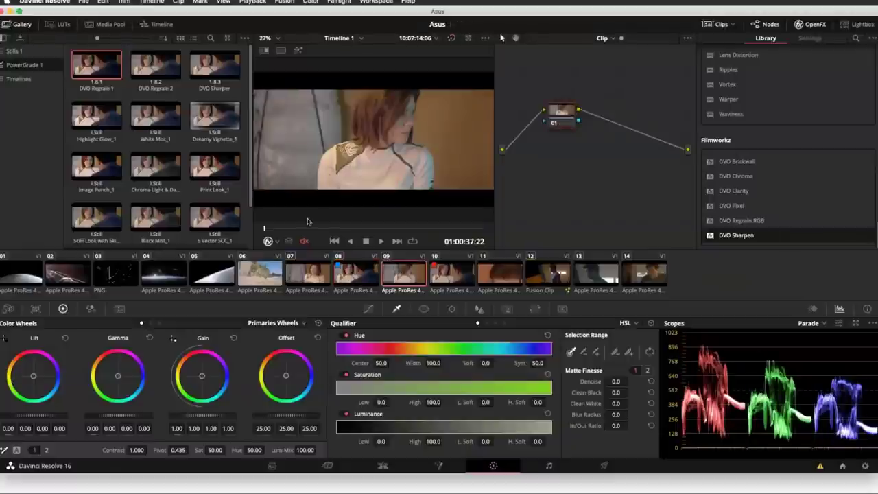
pyautogui.moveTo(310, 232); pyautogui.dragTo(430, 229)
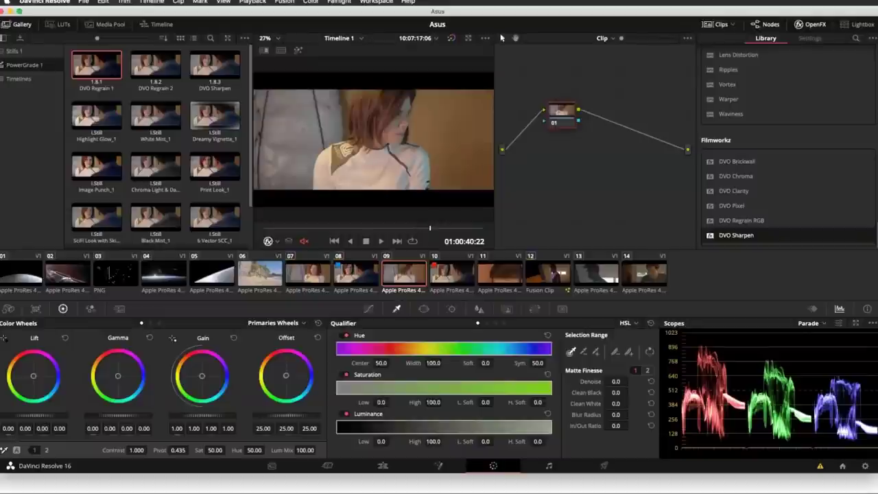
pyautogui.moveTo(33, 414); pyautogui.dragTo(26, 414)
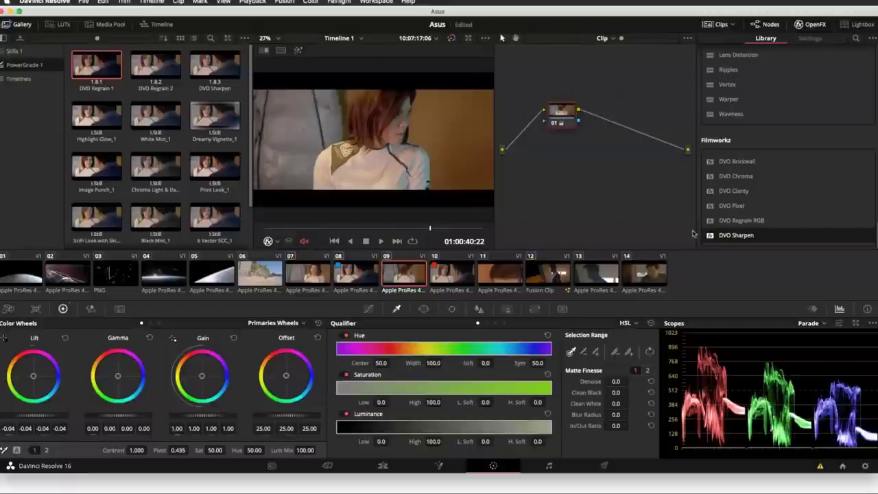
# - Apply DVO Regrain RGB on a new serial node in clip 09, with overall amount 2.082 and saturation 0.715, and check it full screen
pyautogui.hotkey('alt', 's')
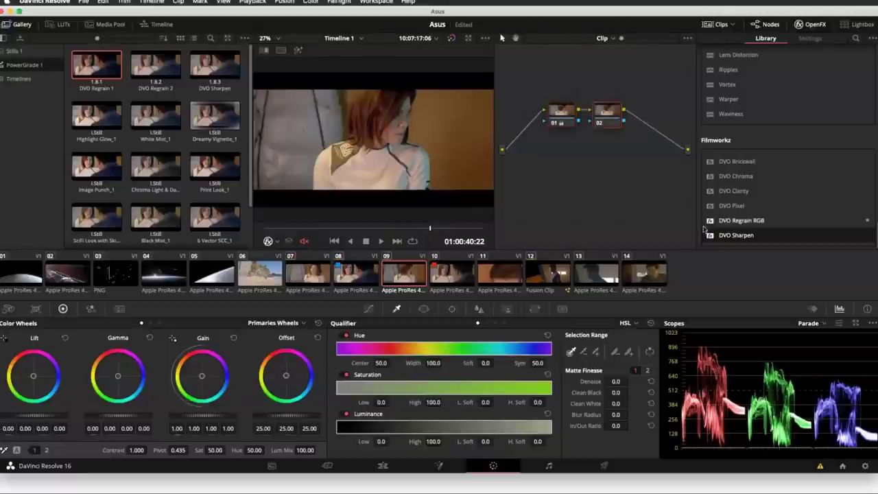
pyautogui.moveTo(723, 220); pyautogui.dragTo(602, 117)
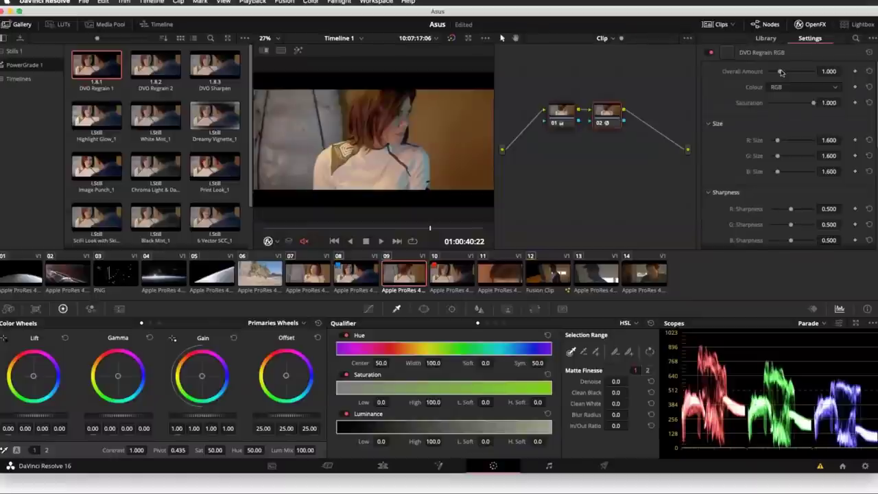
pyautogui.moveTo(779, 71); pyautogui.dragTo(799, 71)
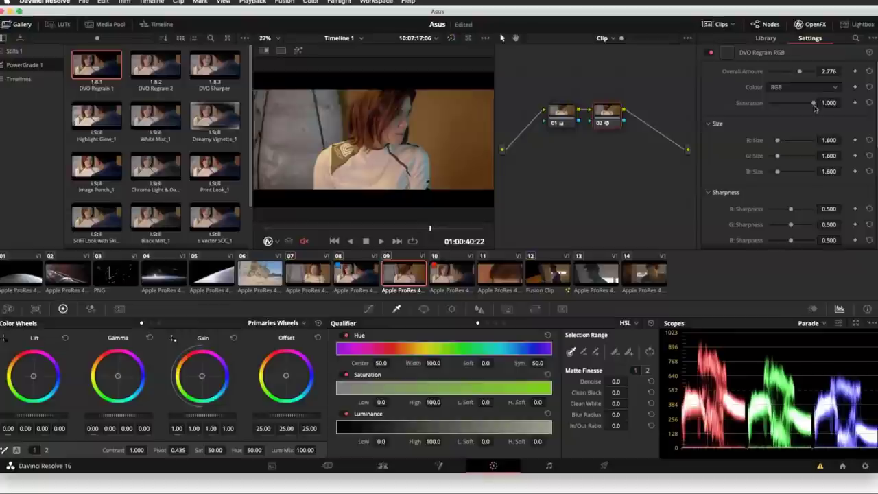
pyautogui.moveTo(814, 105)
pyautogui.mouseDown()
pyautogui.moveTo(786, 103)
pyautogui.moveTo(798, 108)
pyautogui.mouseUp()
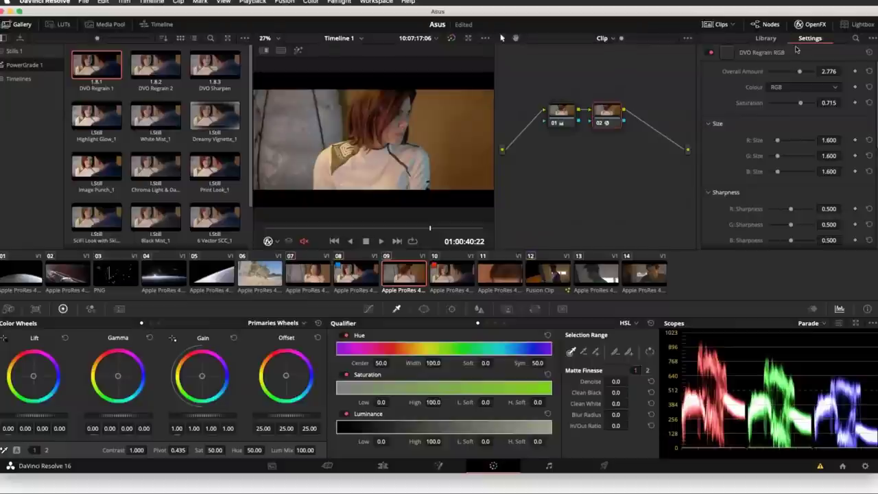
pyautogui.moveTo(799, 71); pyautogui.dragTo(790, 72)
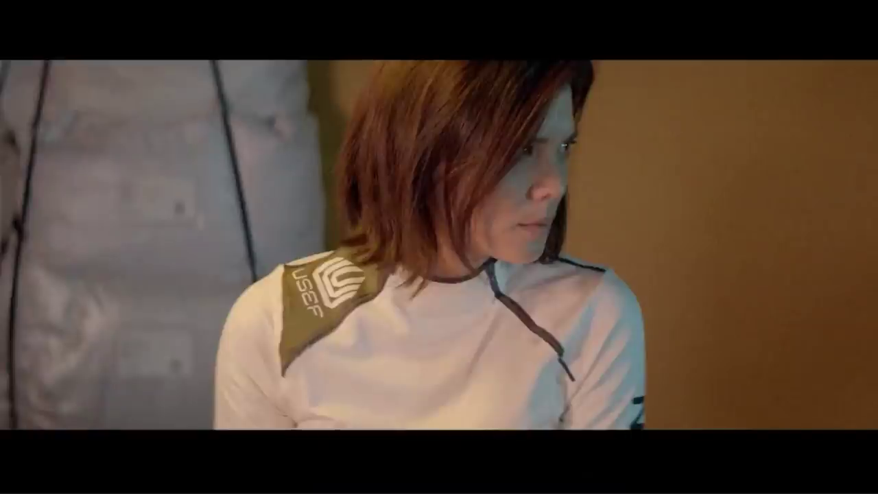
pyautogui.press('Escape')
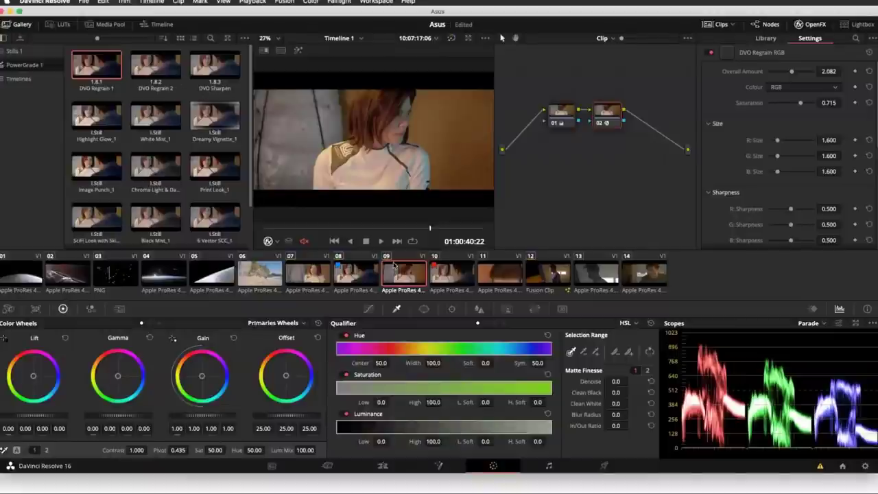
# - Select clip 10 and copy only the DVO Regrain RGB node from the DVO Regrain 1 PowerGrade into its node graph after node 01
pyautogui.click(456, 274)
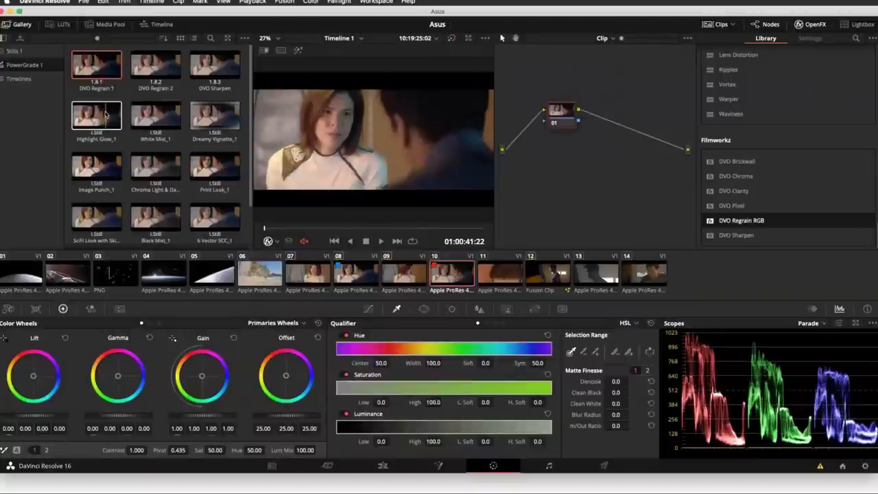
pyautogui.rightClick(96, 70)
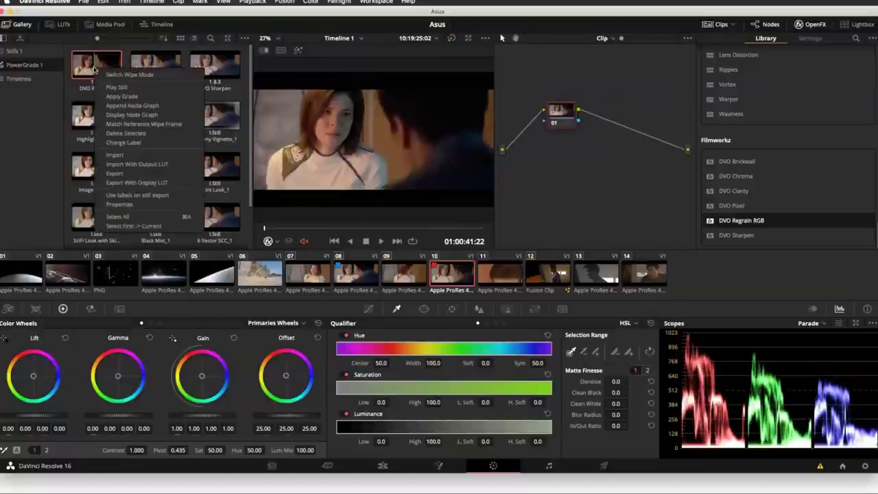
pyautogui.click(136, 116)
pyautogui.moveTo(435, 133); pyautogui.dragTo(288, 198)
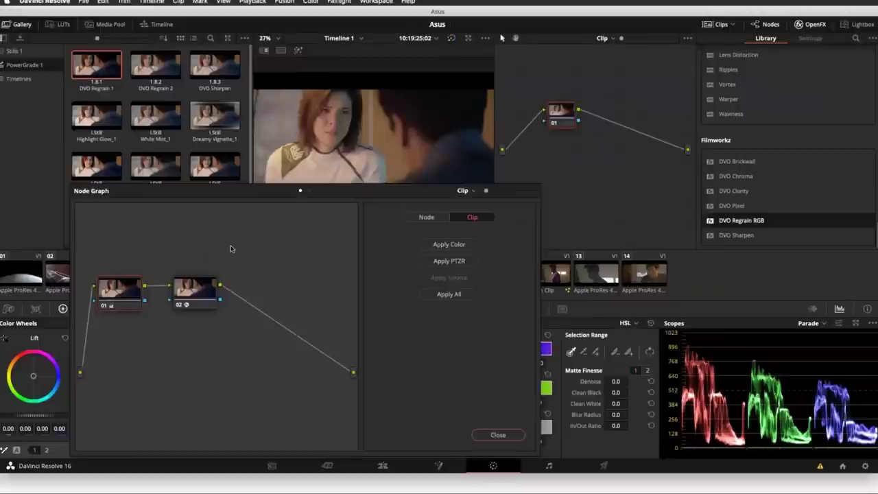
pyautogui.moveTo(194, 288); pyautogui.dragTo(619, 127)
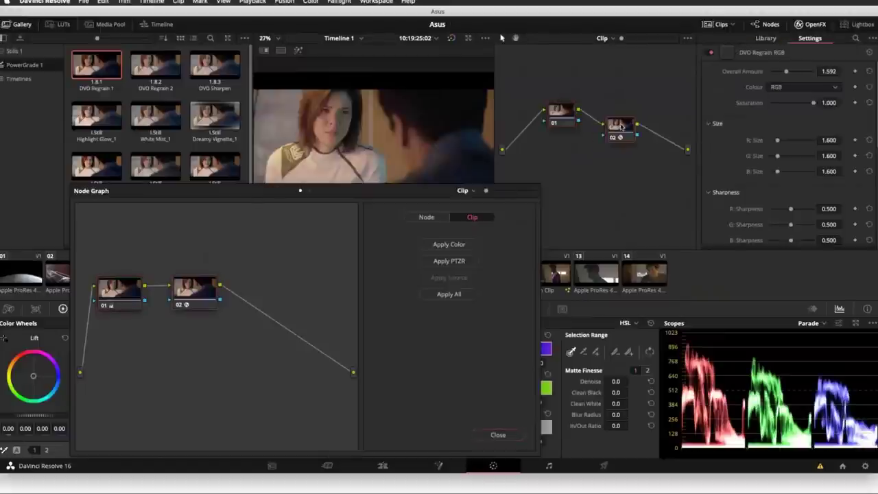
pyautogui.click(498, 434)
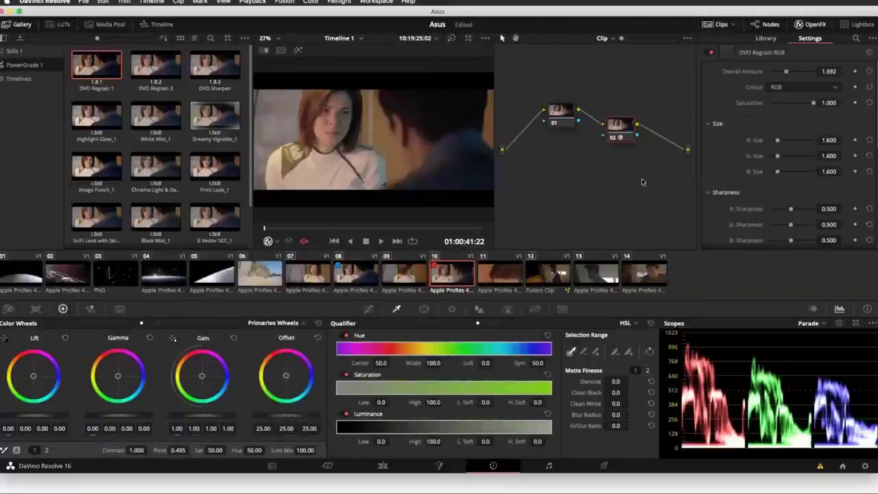
# - Toggle the grain node 02 in clip 10 to compare the shot full screen with and without grain, leaving the node disabled
pyautogui.click(612, 137)
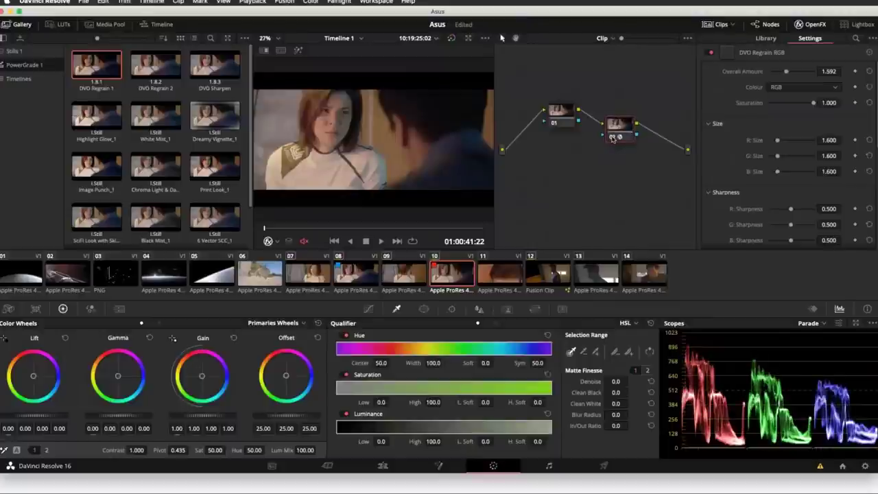
pyautogui.click(612, 138)
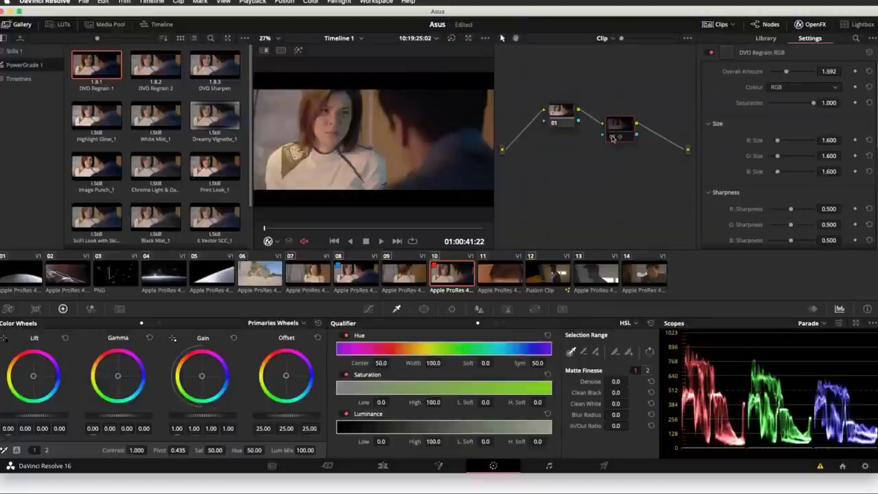
pyautogui.click(613, 138)
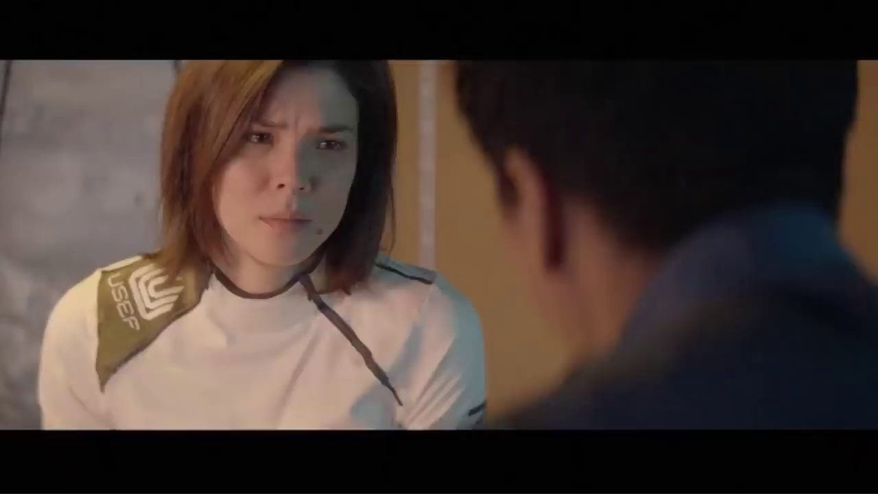
pyautogui.press('Escape')
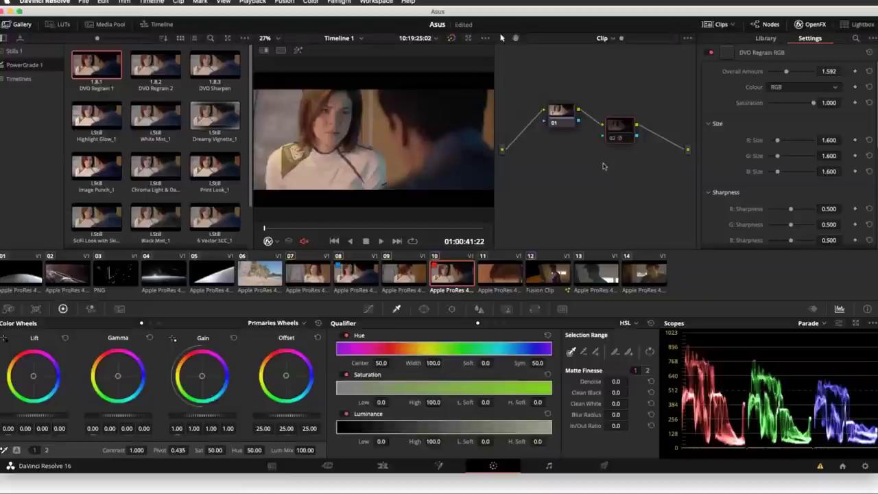
pyautogui.press('super+f')
pyautogui.moveTo(603, 166)
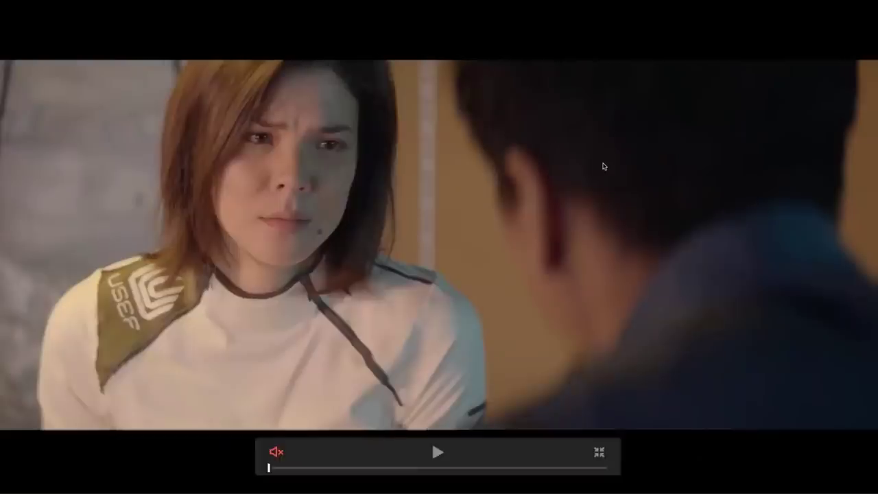
pyautogui.press('super+f')
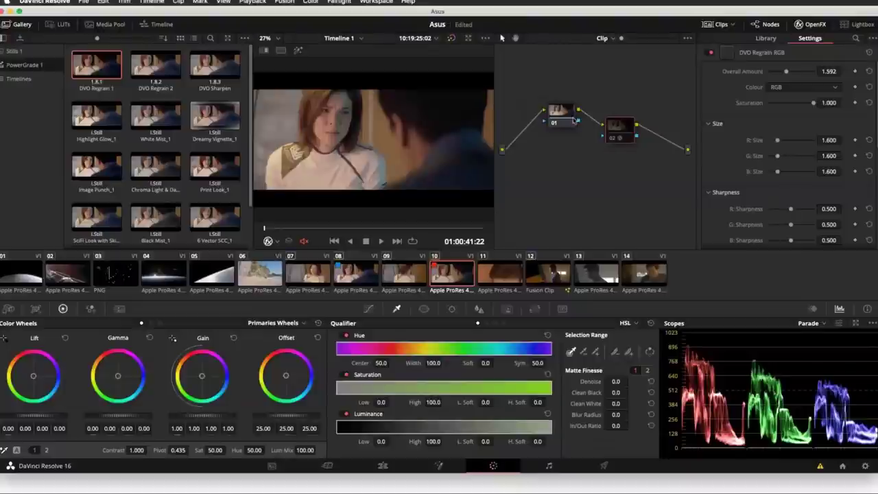
# - Bring up the OpenFX effects library for clip 10
pyautogui.click(765, 38)
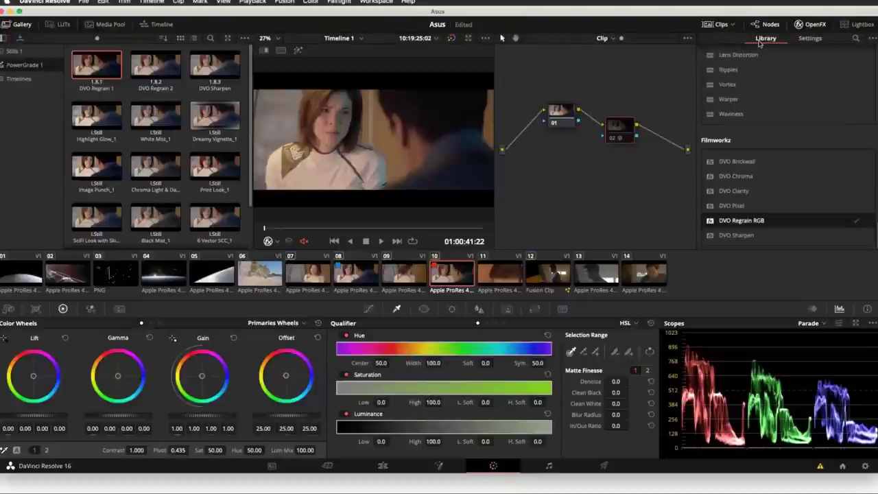